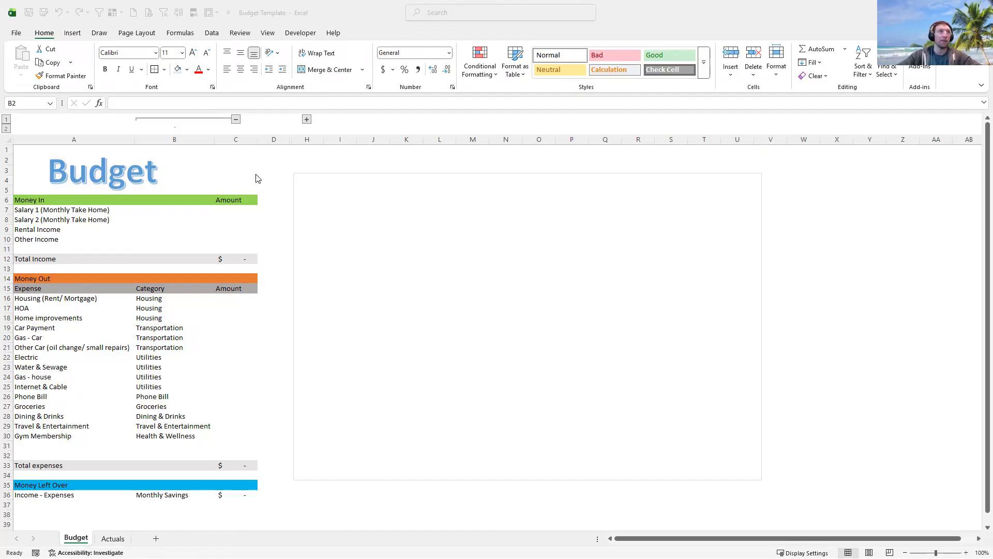
# - Activate the Budget Template workbook window showing the Budget sheet
pyautogui.click(210, 214)
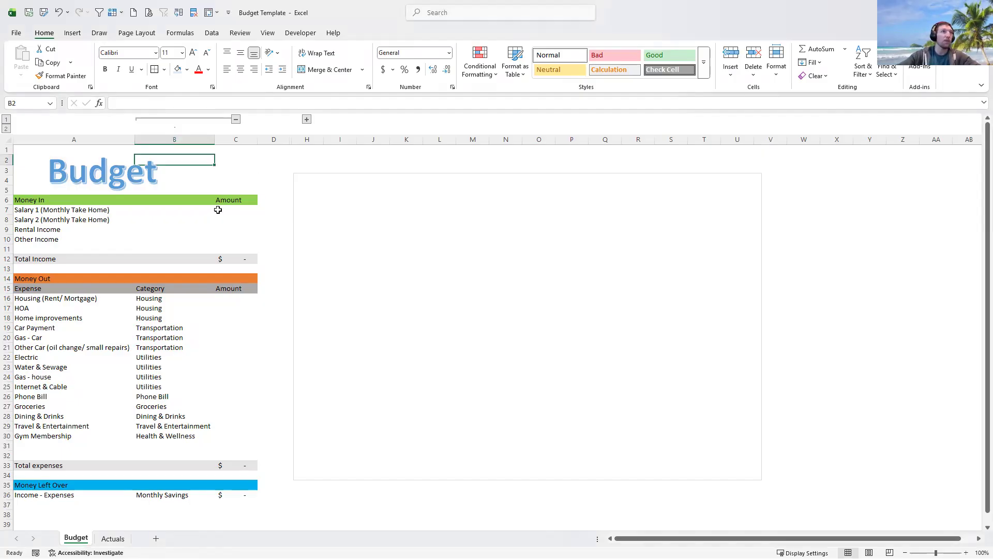
# - Set Salary 1's amount in C7 to the formula =2500*2, showing $5,000
pyautogui.click(217, 208)
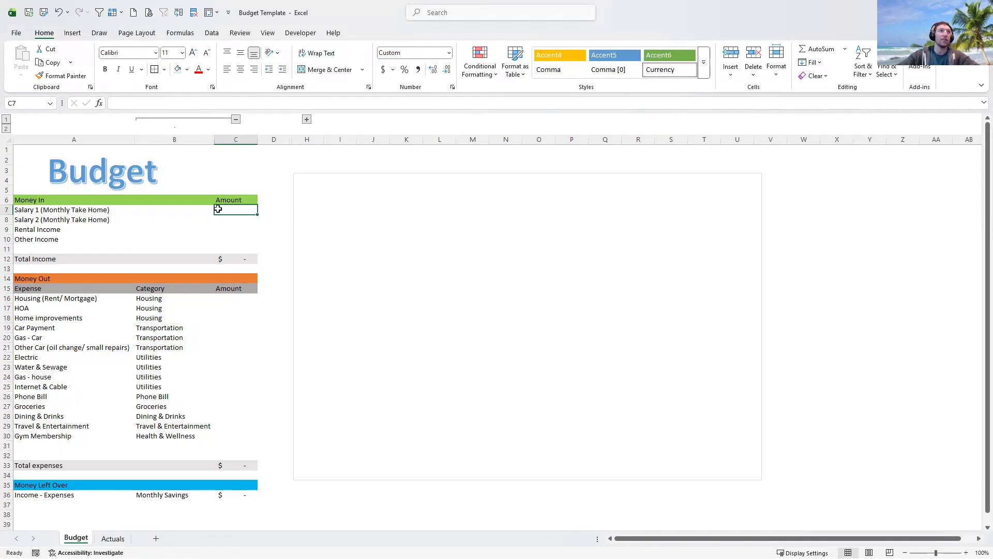
pyautogui.click(118, 210)
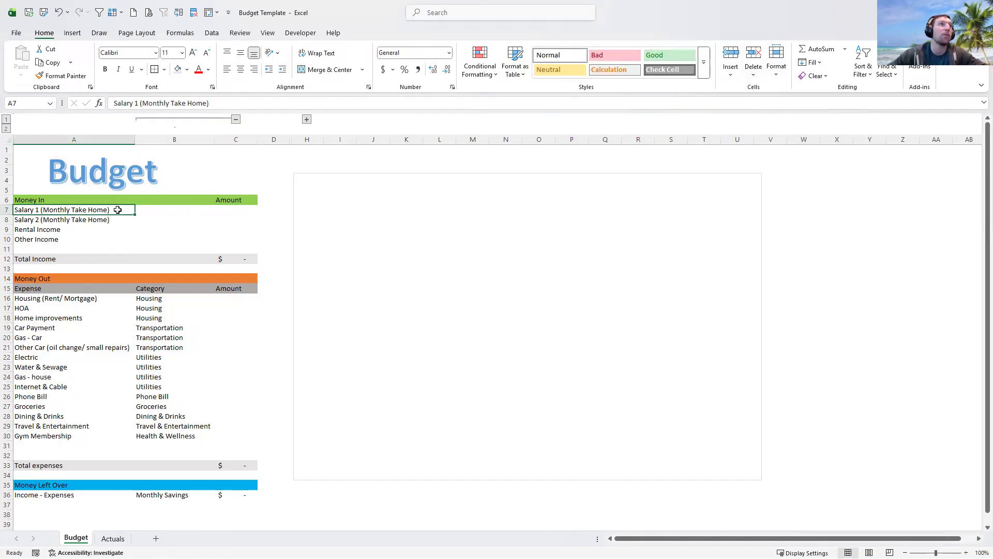
pyautogui.click(224, 208)
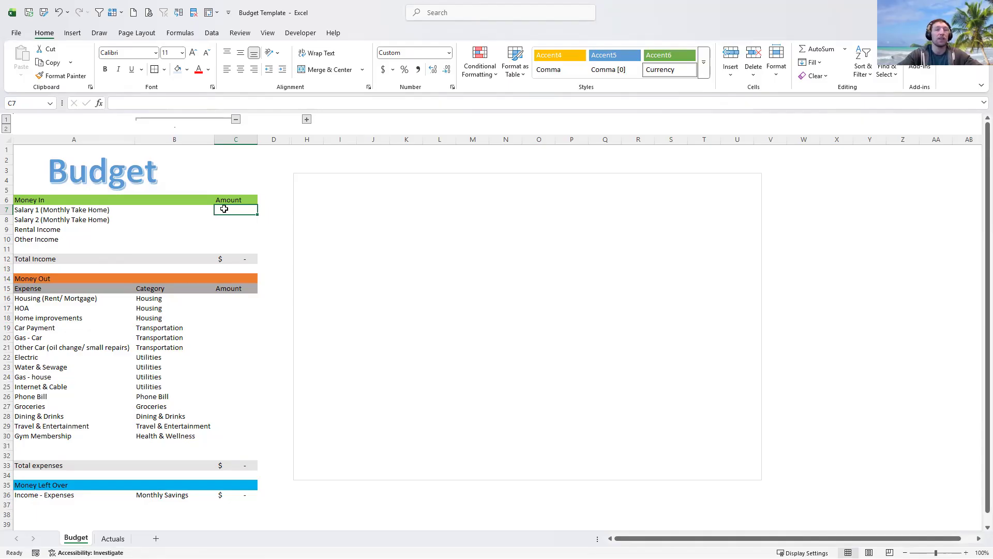
pyautogui.write('2500')
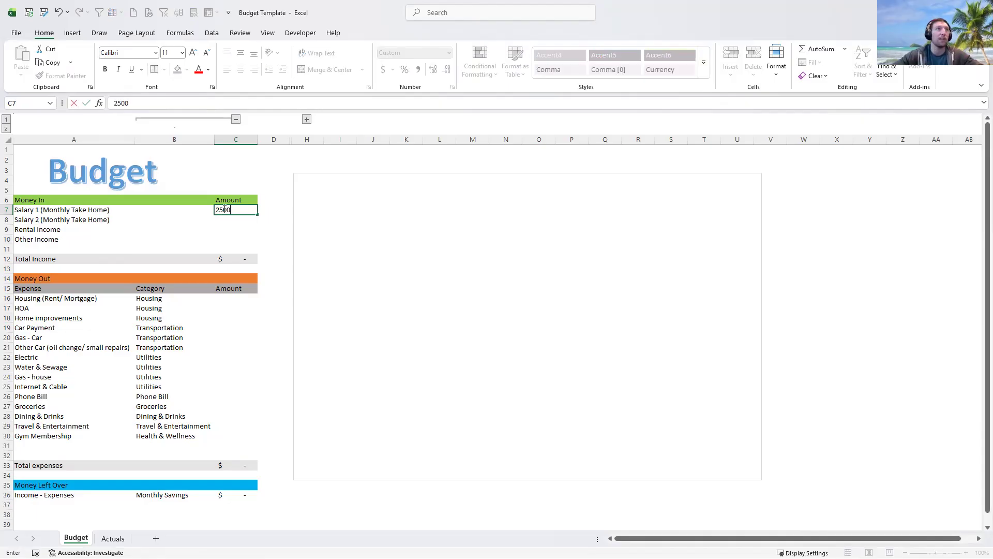
pyautogui.press('Return')
pyautogui.click(224, 209)
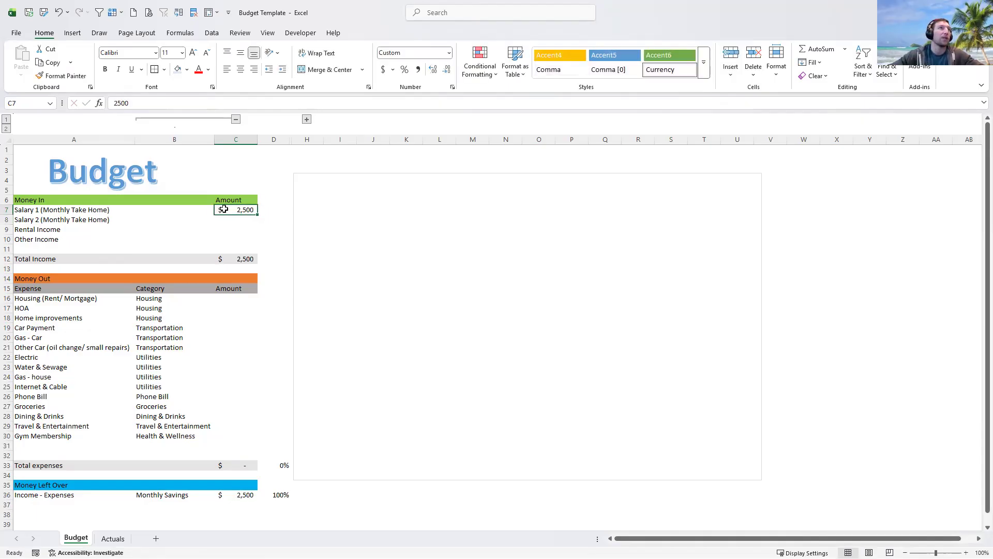
pyautogui.click(115, 102)
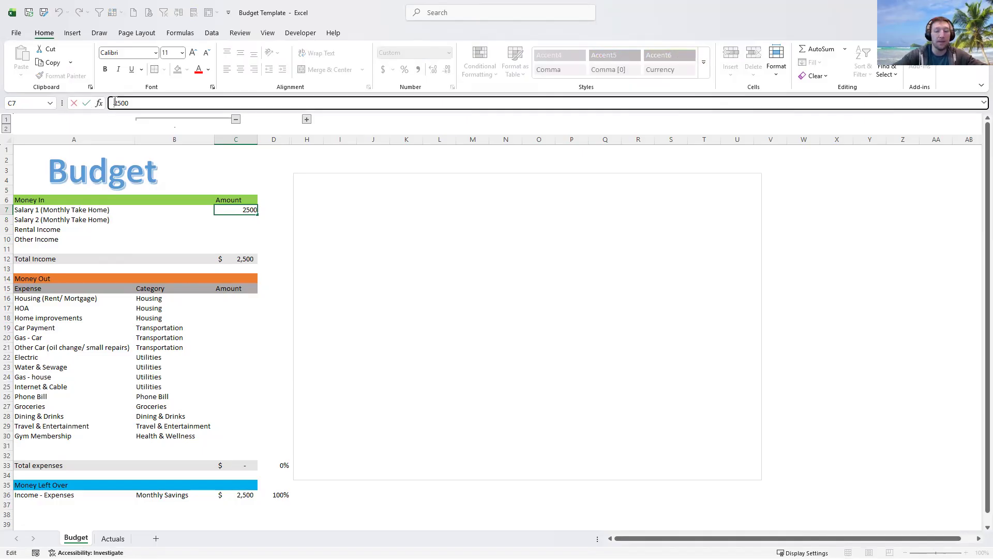
pyautogui.write('=')
pyautogui.click(144, 105)
pyautogui.write('*2')
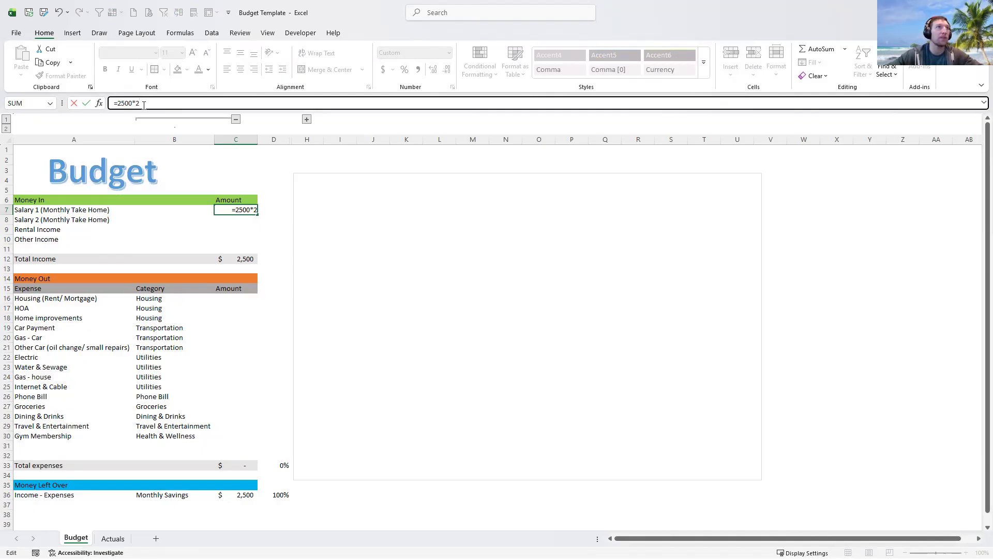
pyautogui.press('Return')
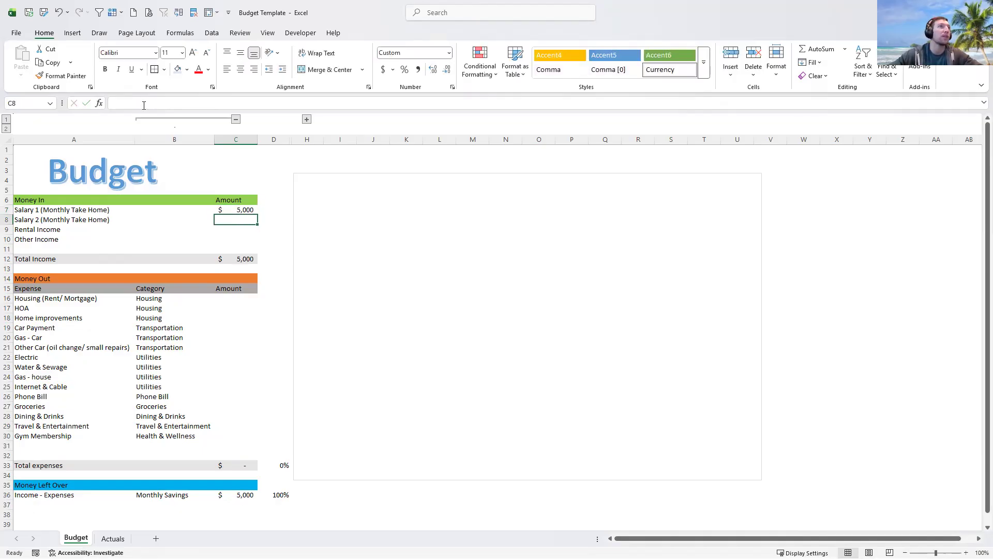
pyautogui.click(238, 207)
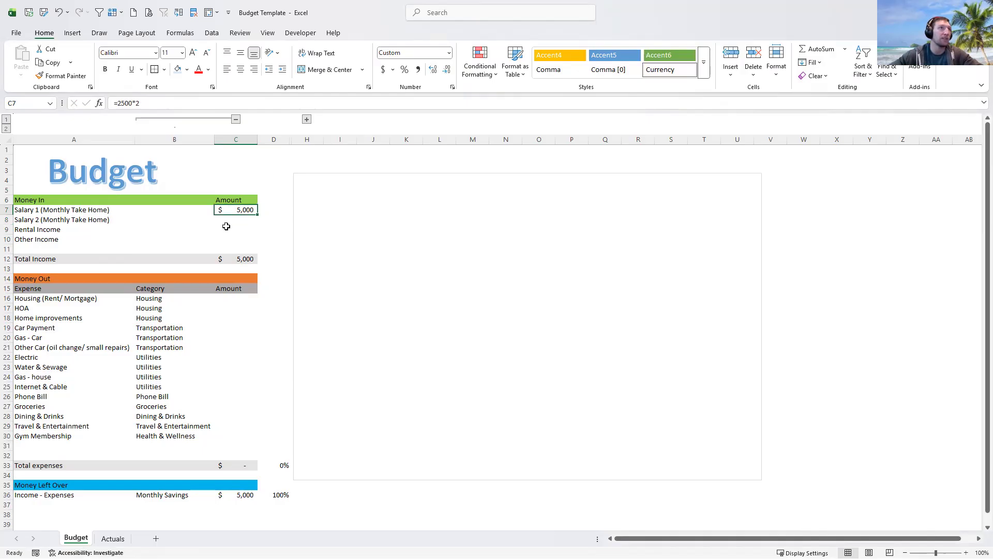
# - Enter =2000*2 as the Salary 2 amount in C8
pyautogui.click(221, 217)
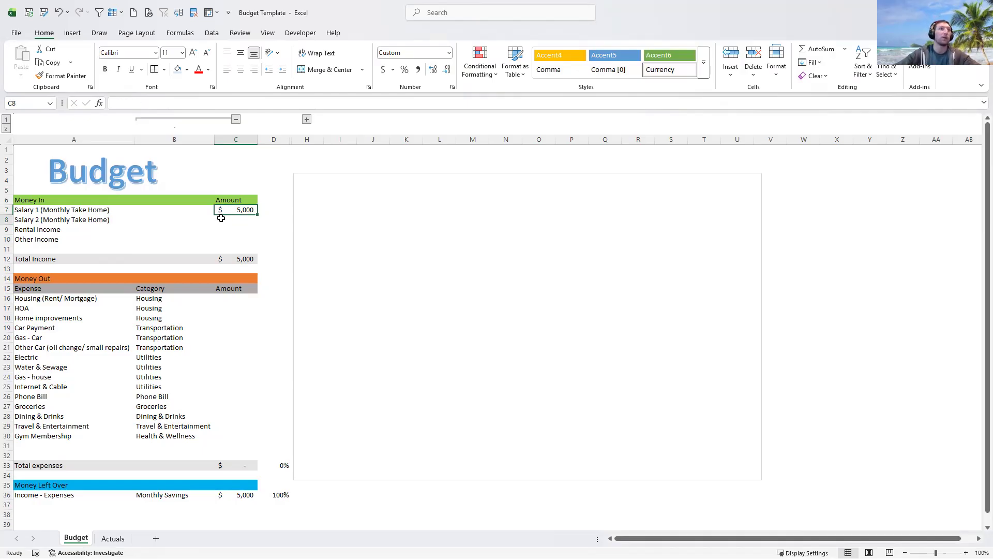
pyautogui.click(60, 220)
pyautogui.click(238, 218)
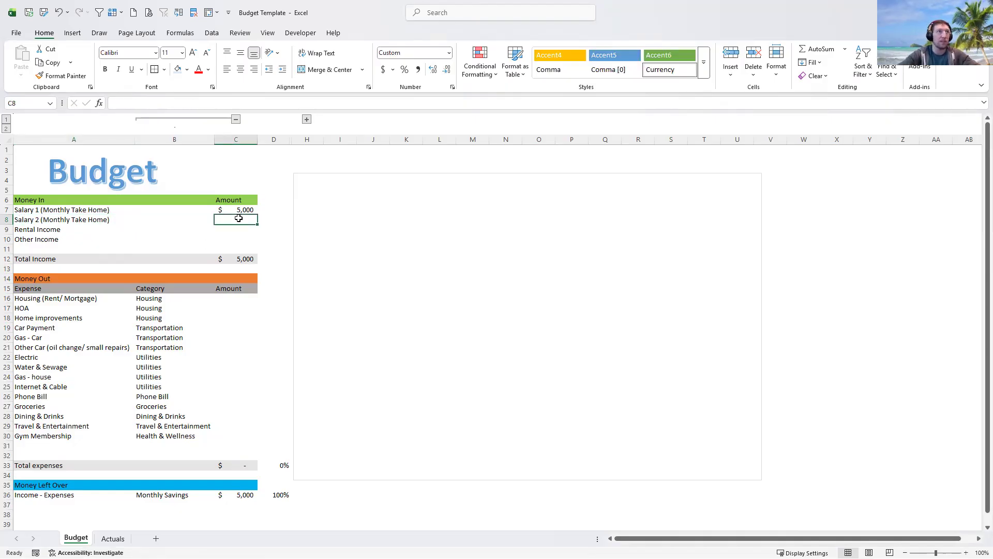
pyautogui.write('=')
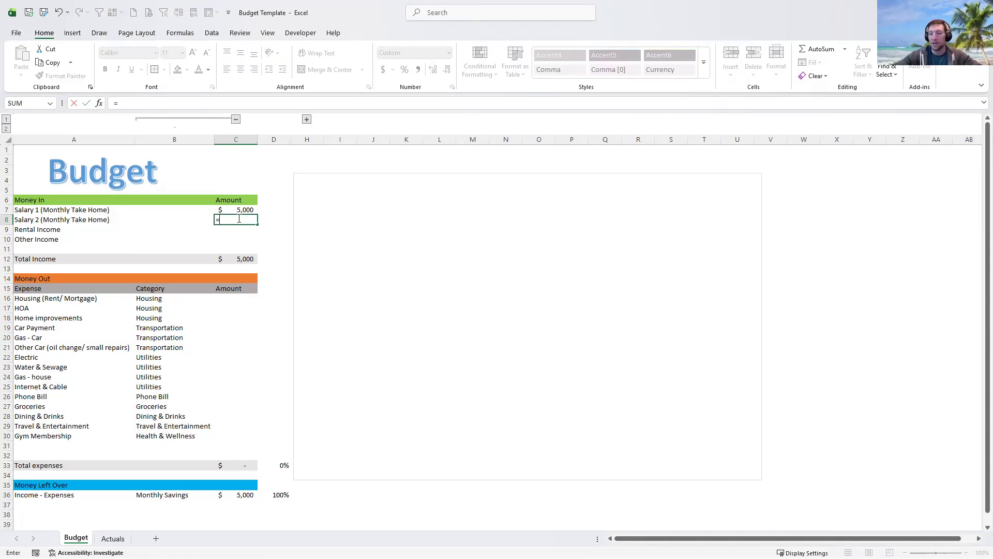
pyautogui.write('2000*2')
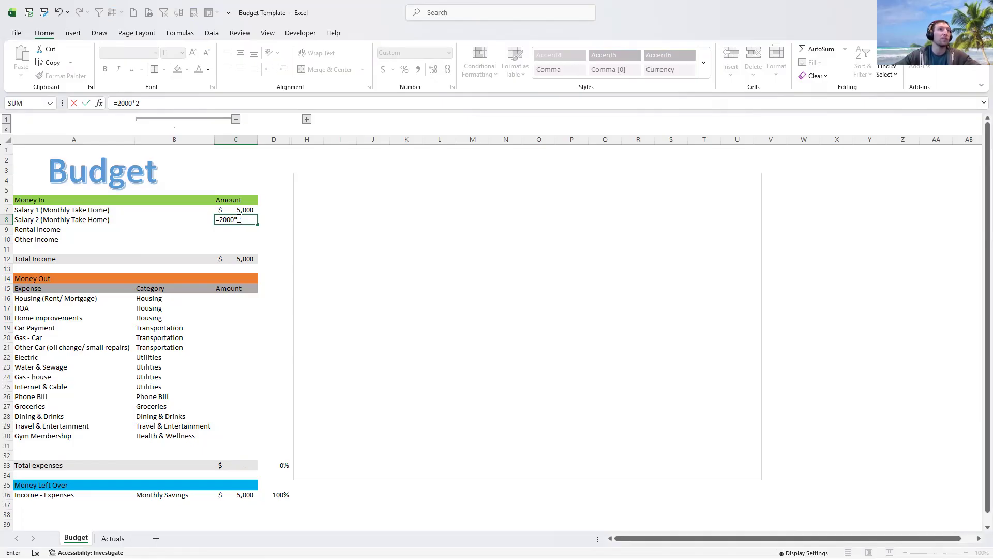
# - Commit Salary 2's =2000*2 formula, giving $4,000 and Total Income of $9,000
pyautogui.press('Return')
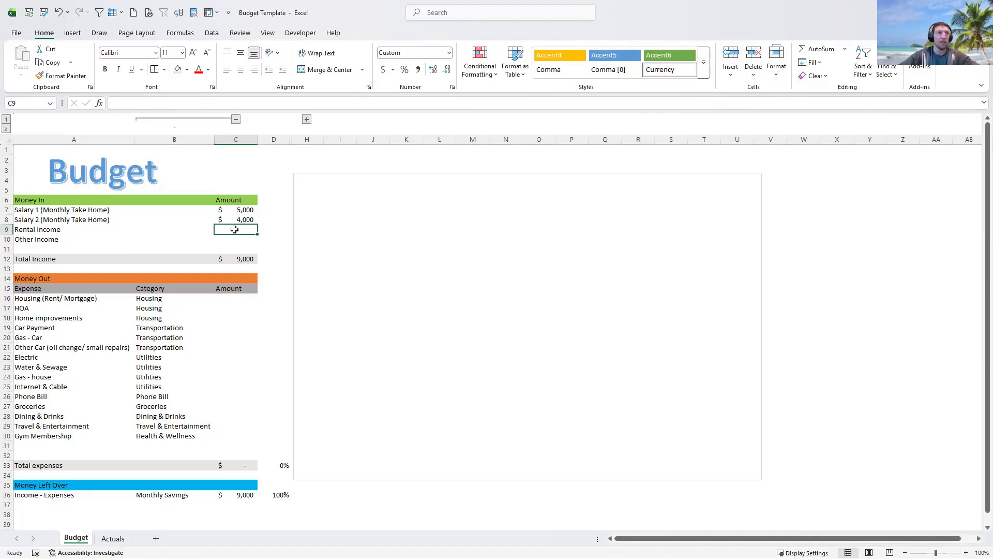
# - Enter 500 as Rental Income and check Total Income's =SUM(C7:C11) formula
pyautogui.write('500')
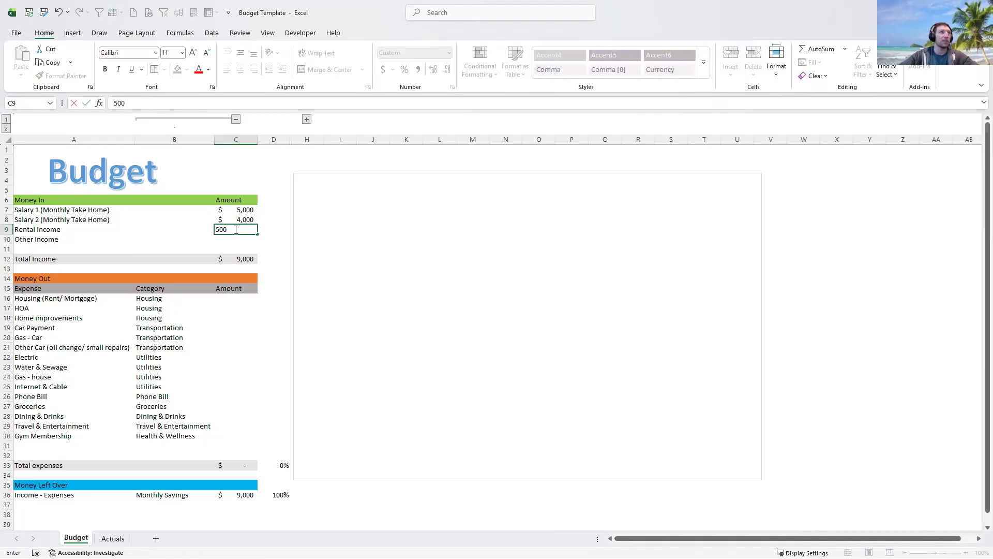
pyautogui.press('Return')
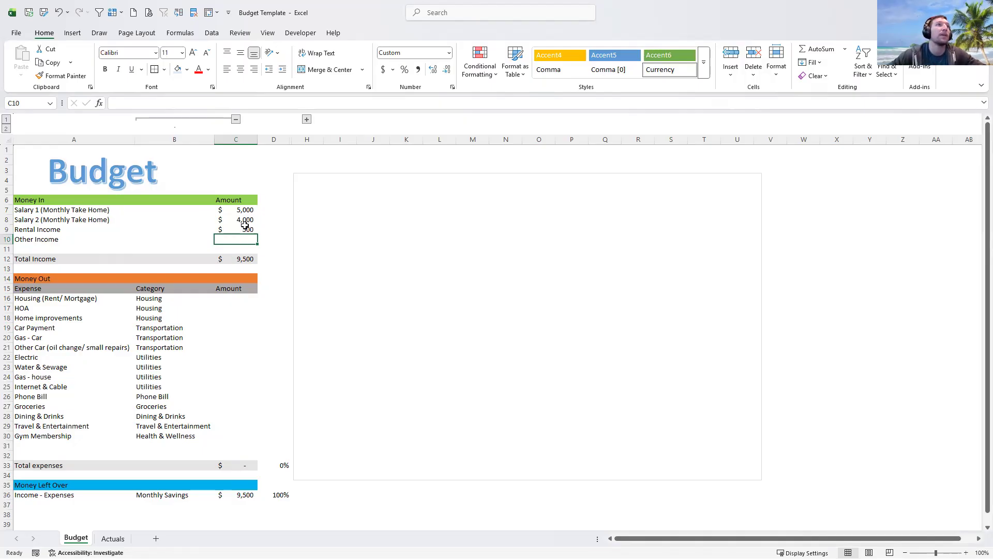
pyautogui.click(239, 259)
pyautogui.click(235, 231)
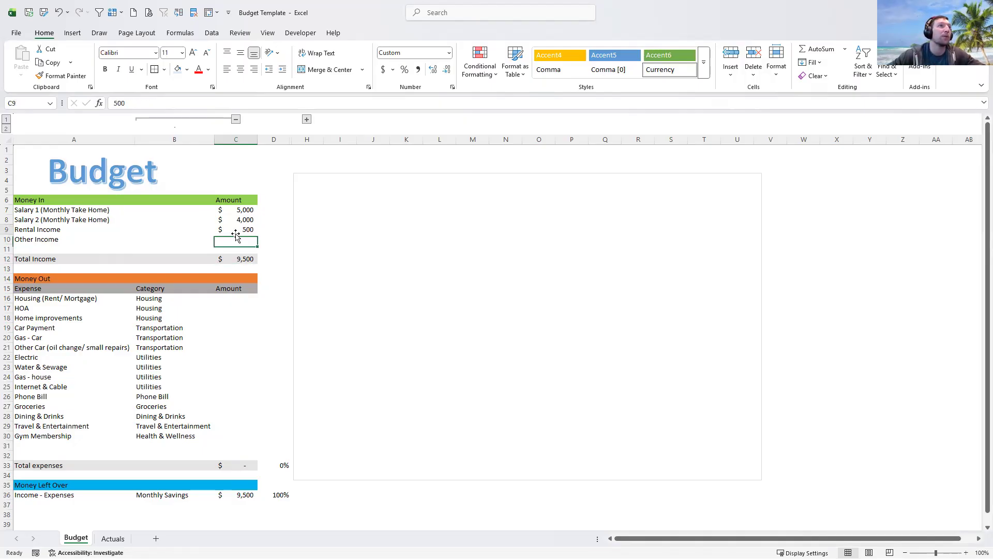
pyautogui.click(234, 237)
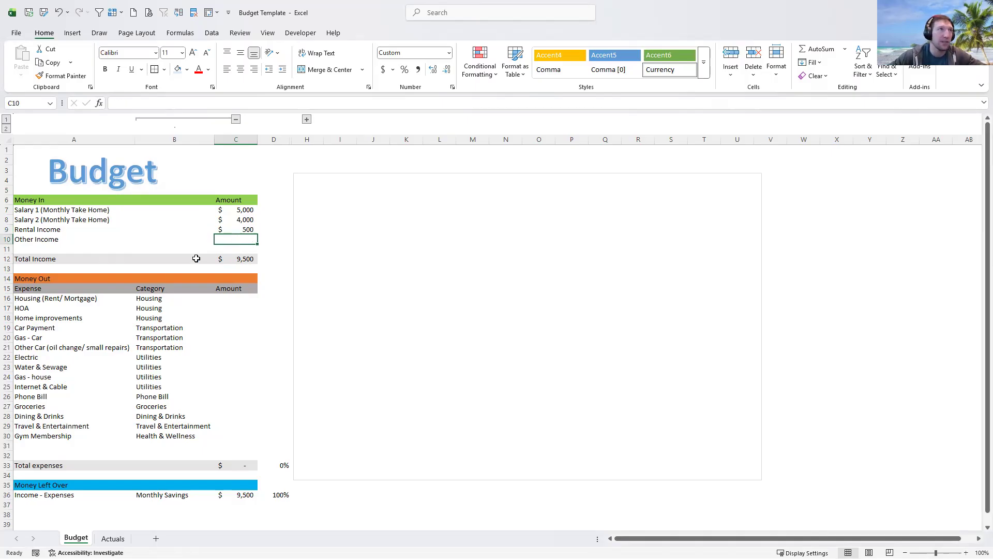
pyautogui.click(235, 259)
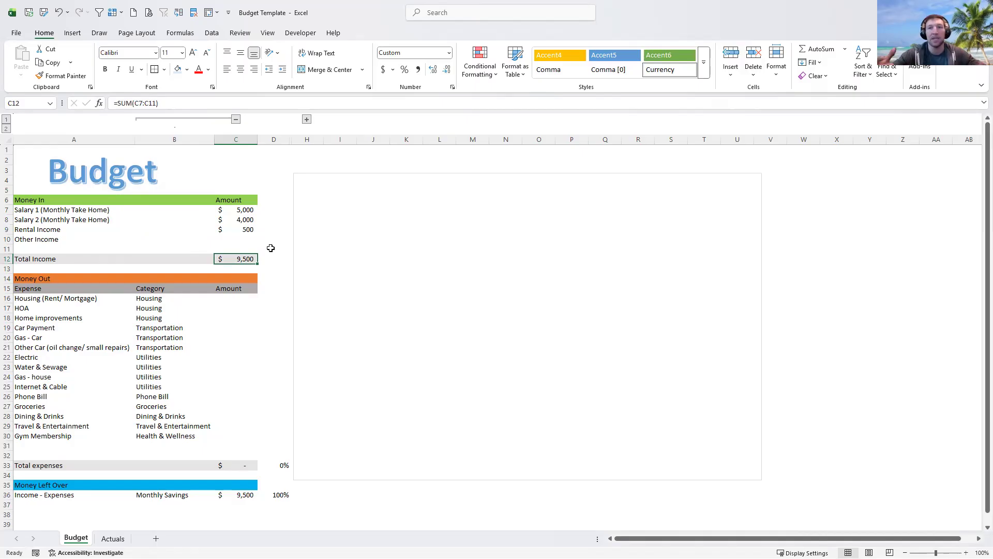
pyautogui.click(229, 296)
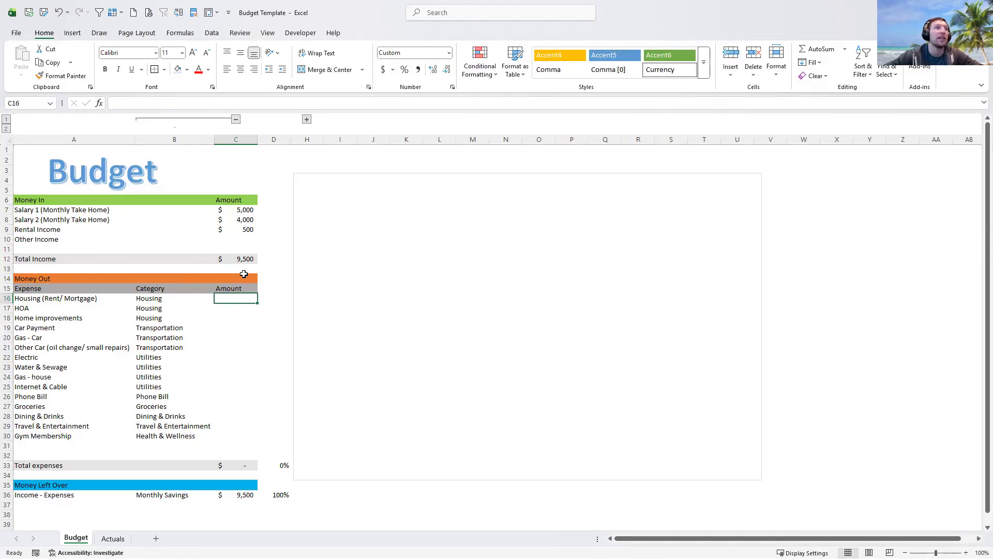
# - Enter housing expenses: 3,000 rent/mortgage, 100 HOA and 100 home improvements
pyautogui.write('3,000')
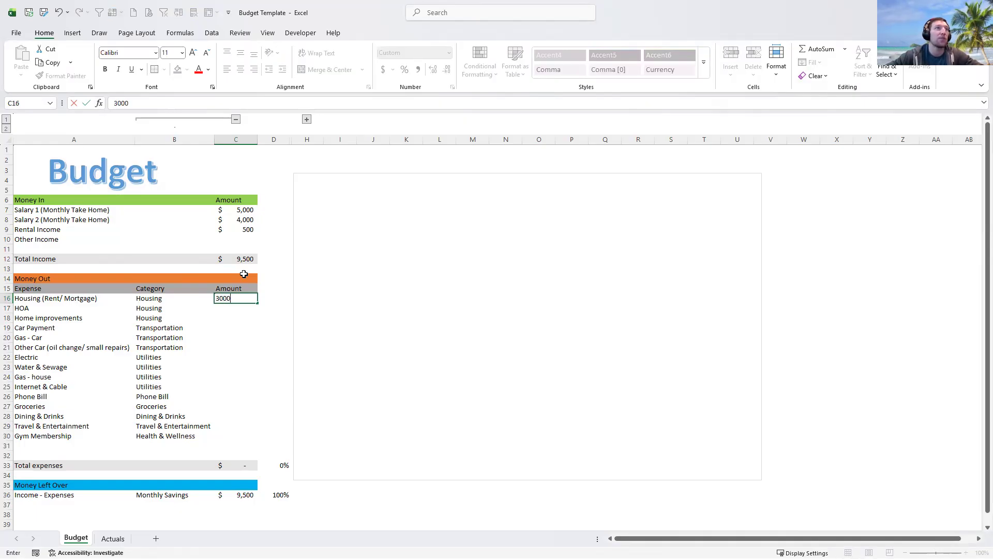
pyautogui.press('Return')
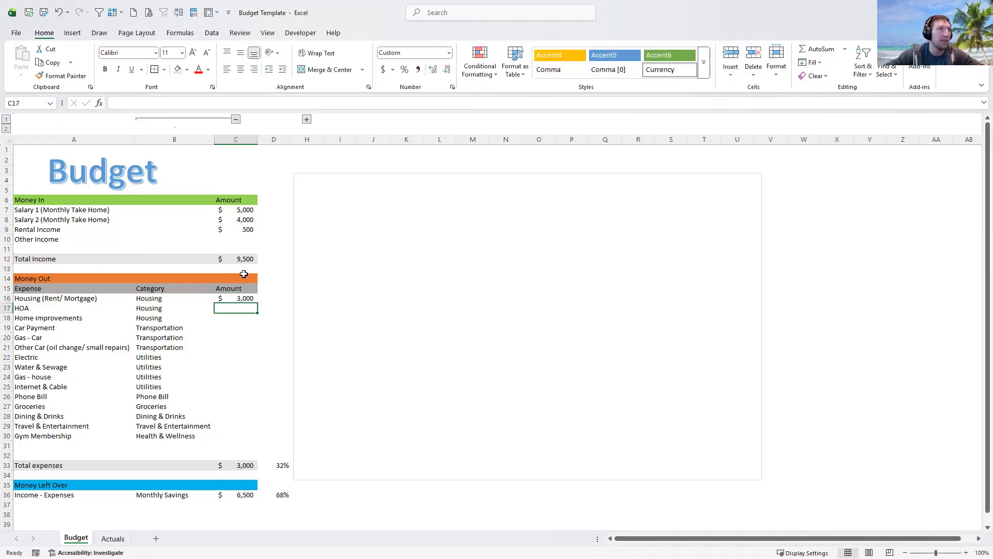
pyautogui.write('100')
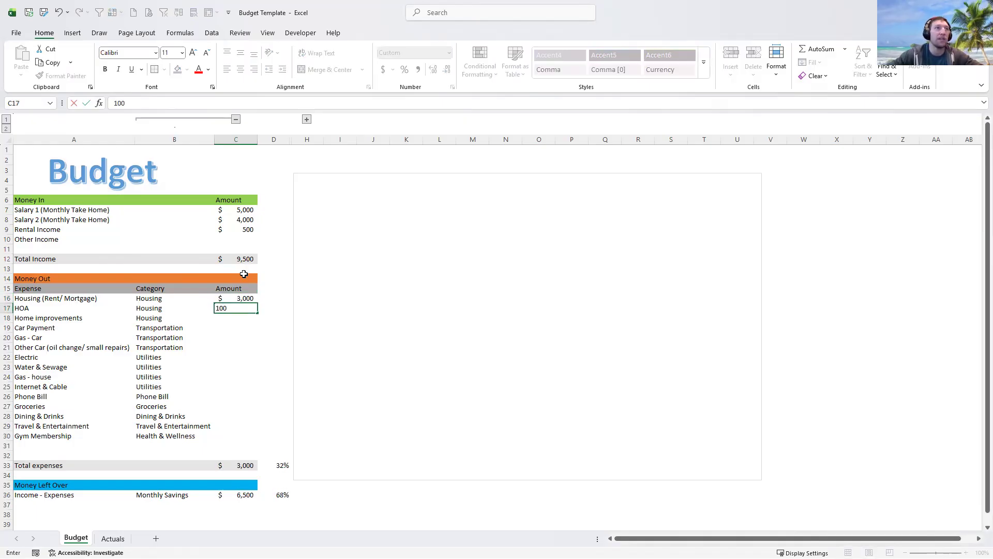
pyautogui.press('Return')
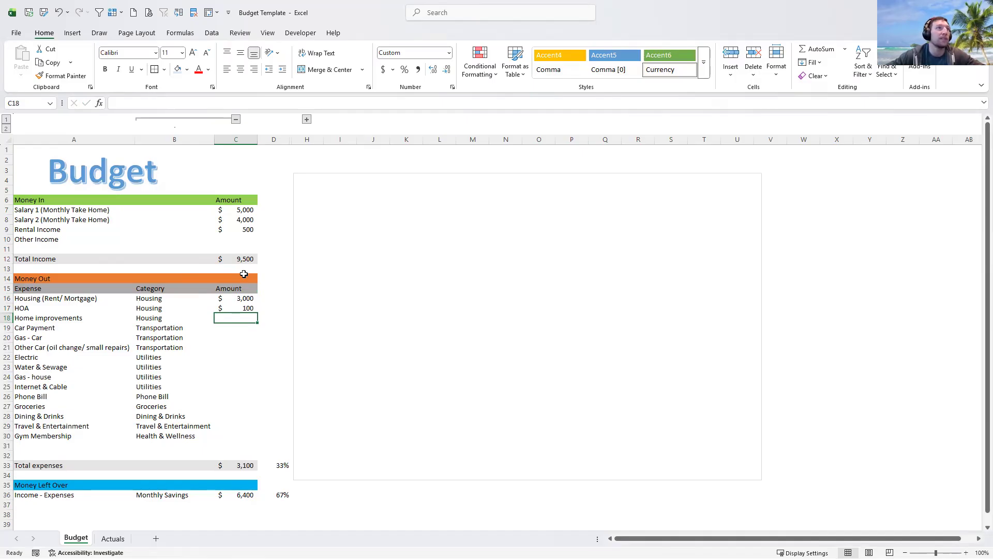
pyautogui.write('100')
pyautogui.press('Return')
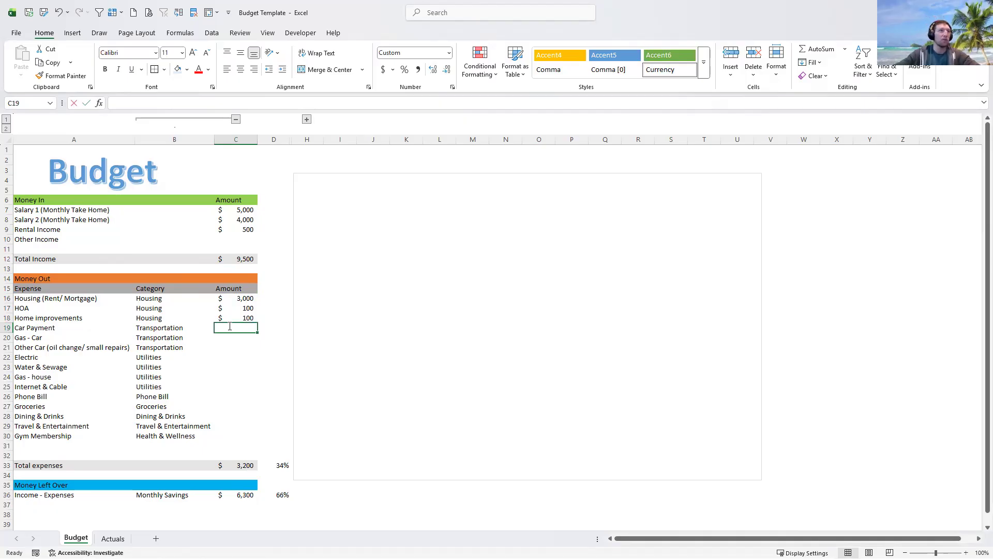
# - Enter car and utility costs: 300 car payment, 100 gas, 100 other, 100 electric, 100 water, 30 house gas
pyautogui.write('300')
pyautogui.press('Return')
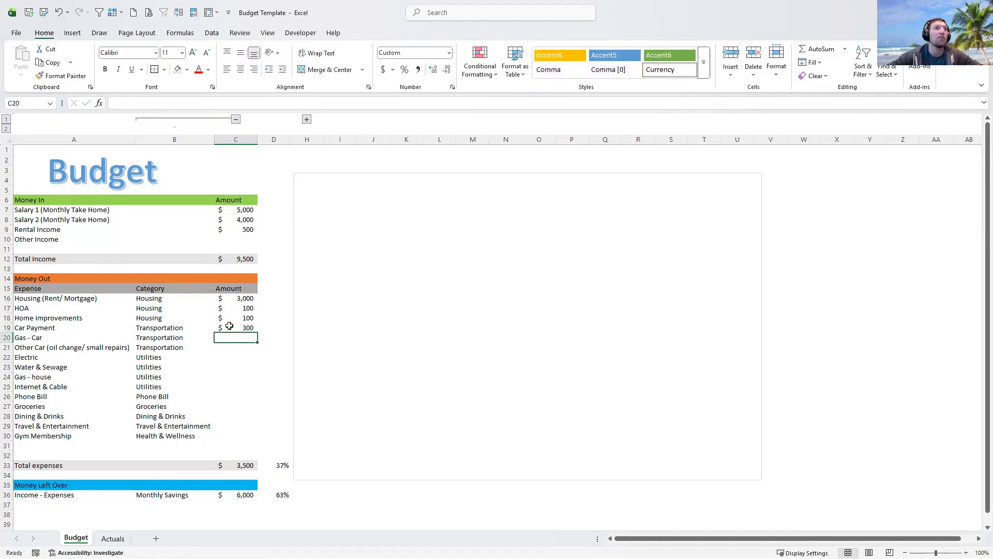
pyautogui.write('100')
pyautogui.press('Return')
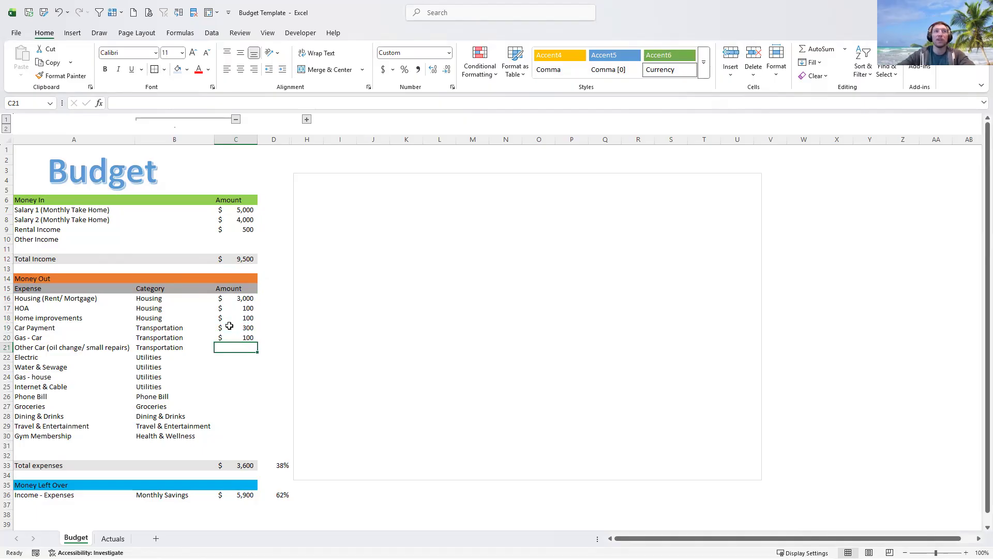
pyautogui.write('100')
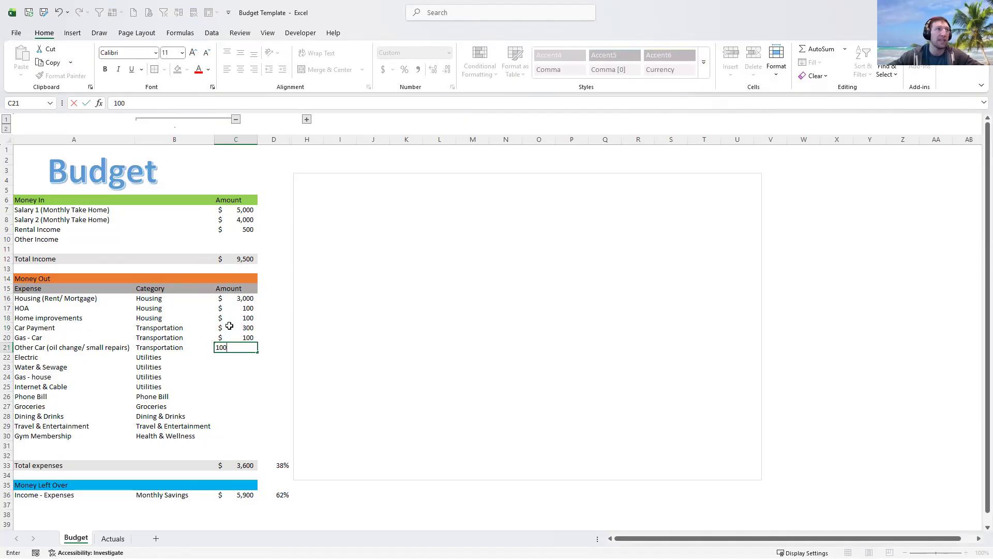
pyautogui.press('Return')
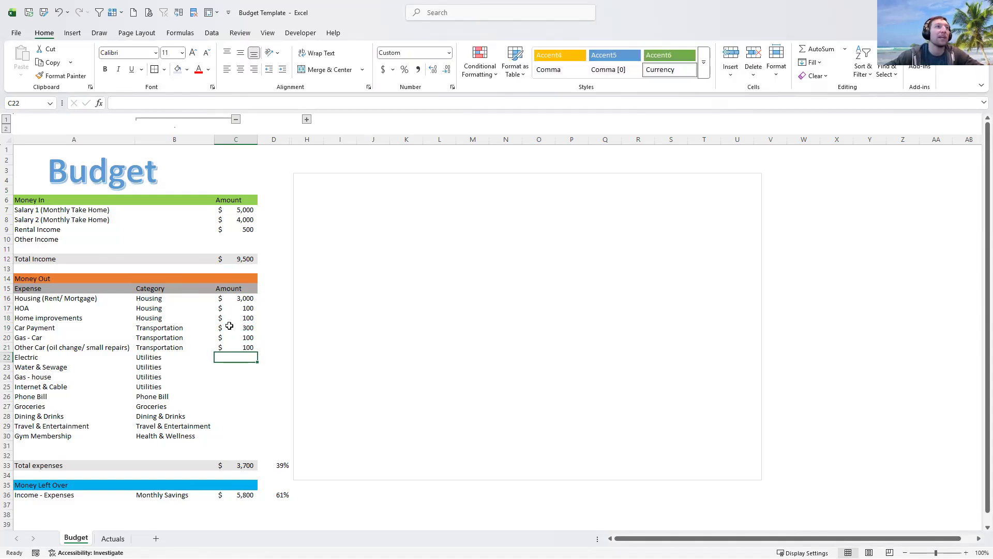
pyautogui.write('100')
pyautogui.press('Return')
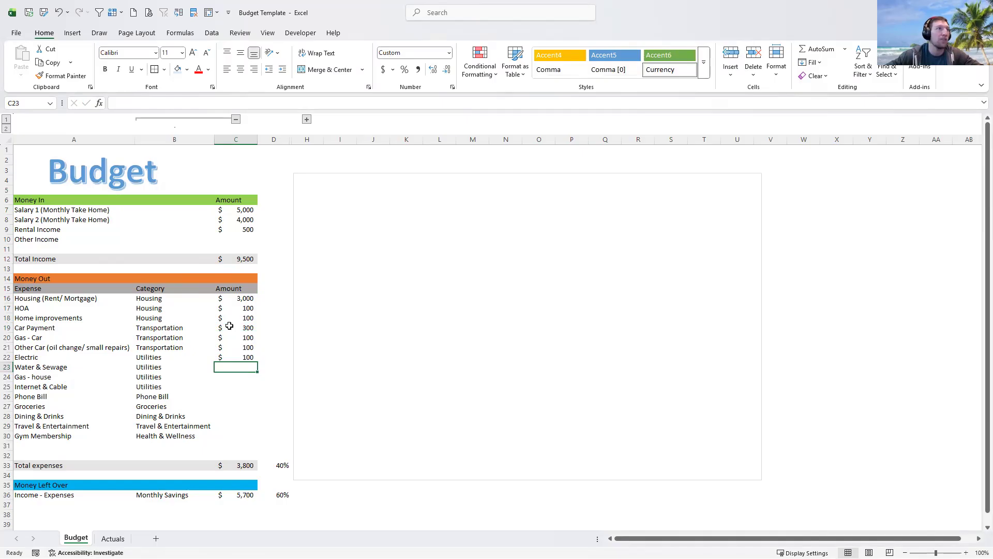
pyautogui.write('100')
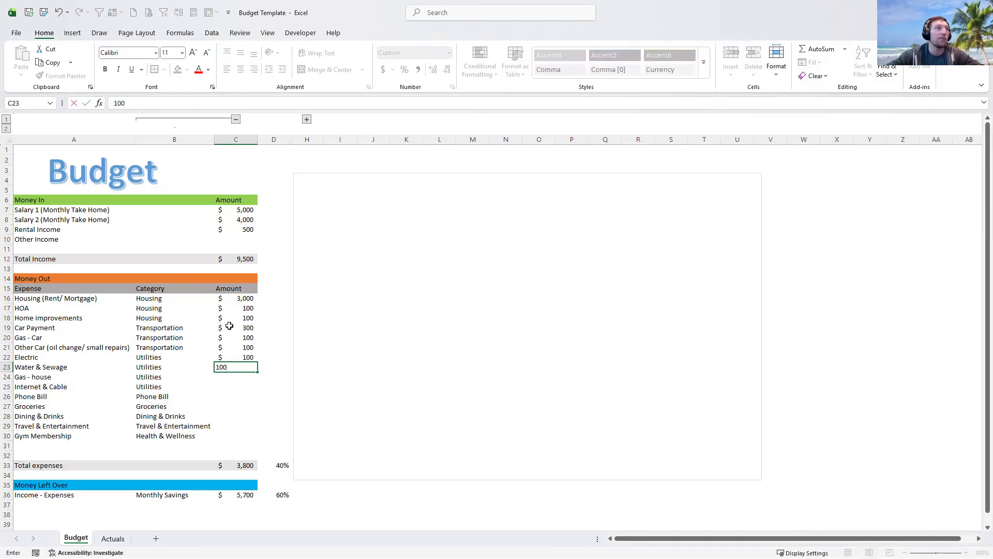
pyautogui.press('Return')
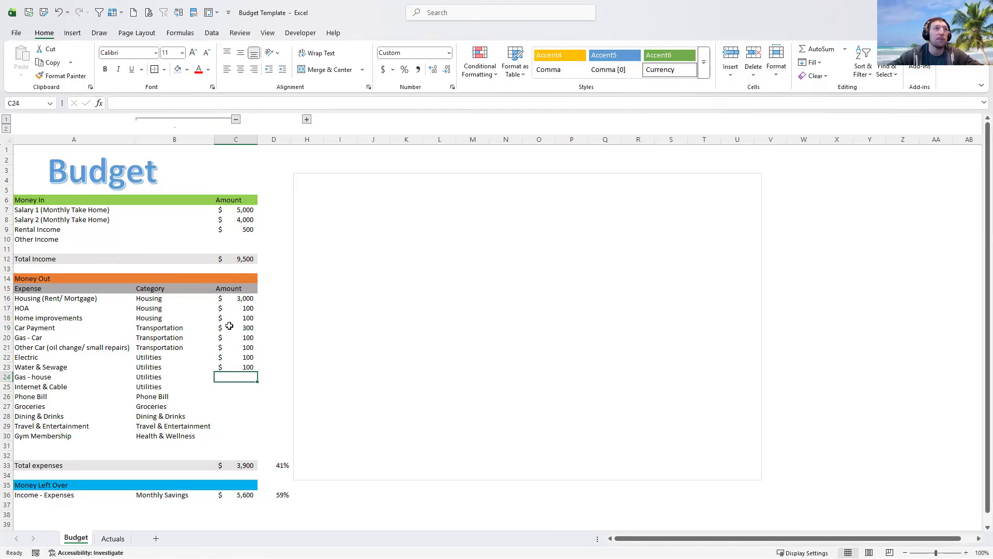
pyautogui.write('30')
pyautogui.press('Return')
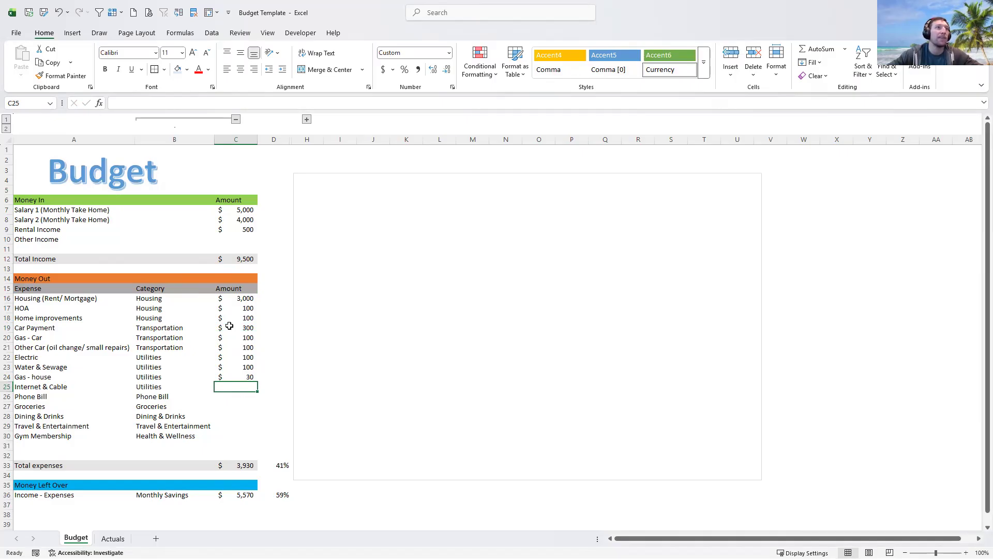
# - Enter internet 50, phone 50, groceries 500, dining 200, travel 200 and gym 50
pyautogui.write('50')
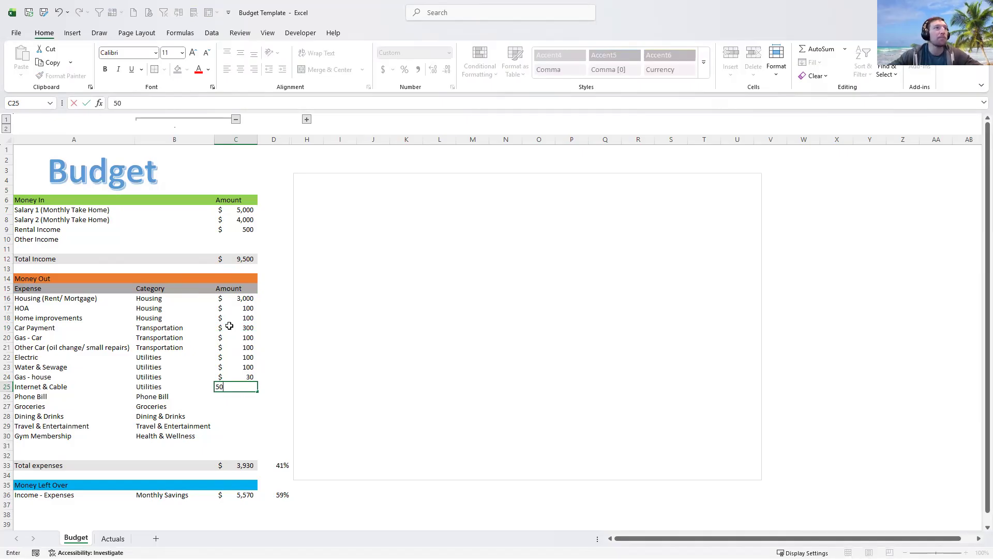
pyautogui.press('Return')
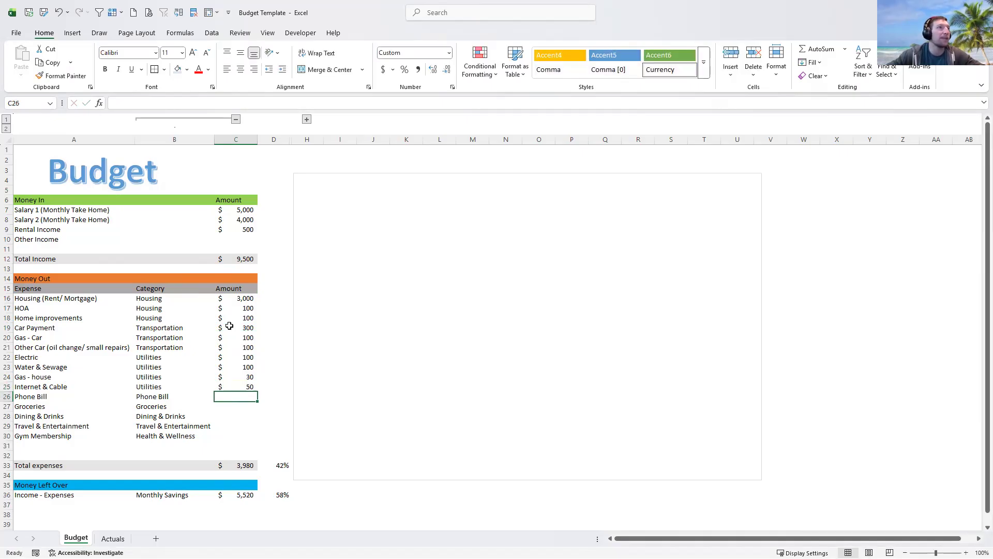
pyautogui.write('50')
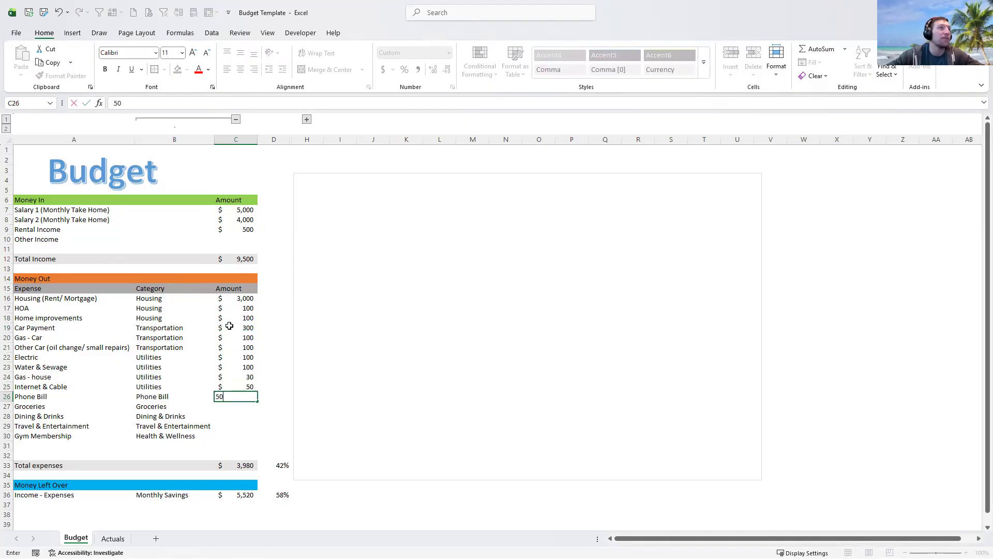
pyautogui.press('Return')
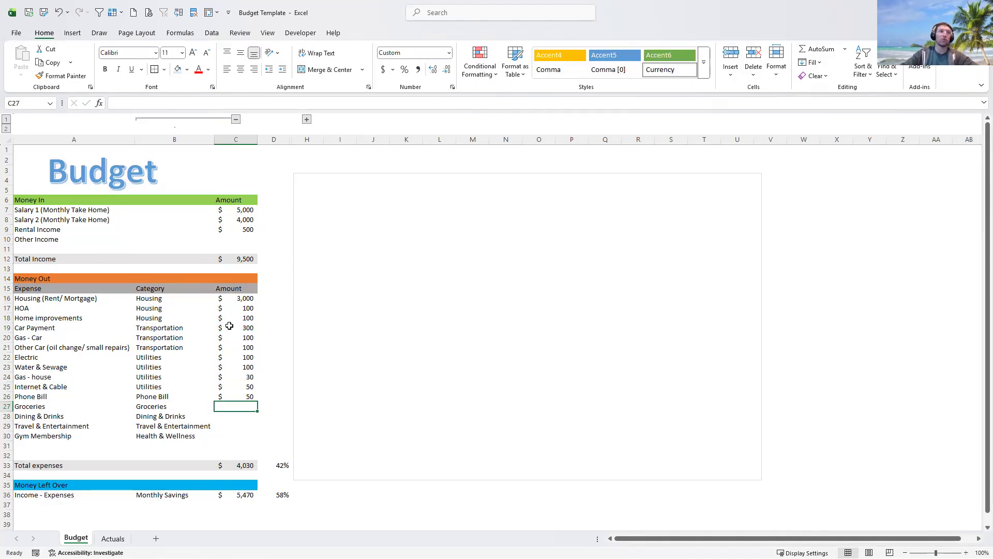
pyautogui.write('5')
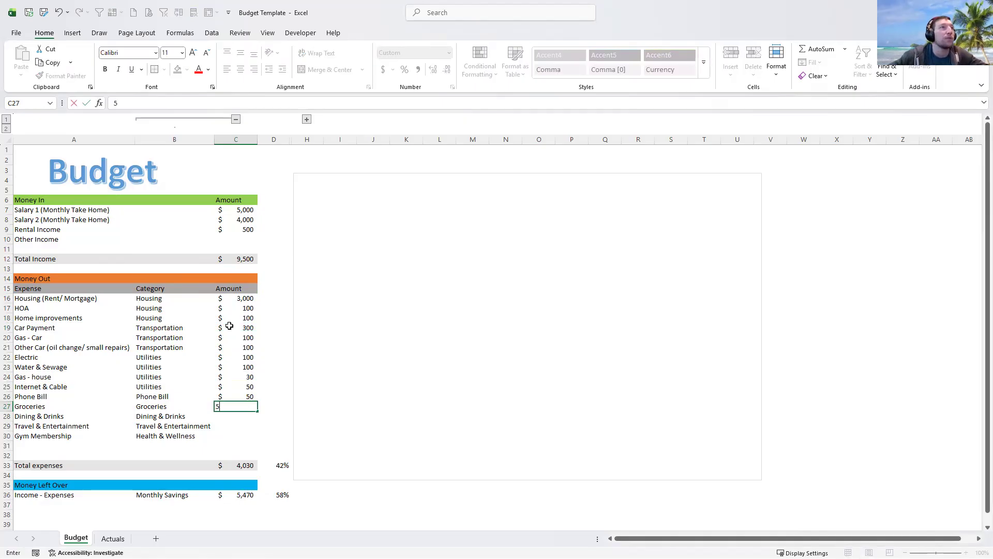
pyautogui.write('00')
pyautogui.press('Return')
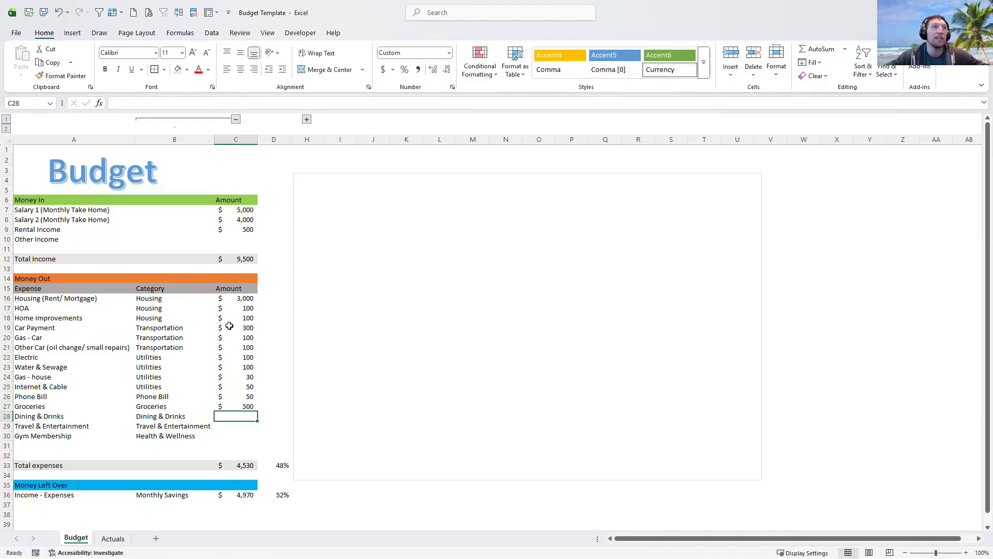
pyautogui.write('2')
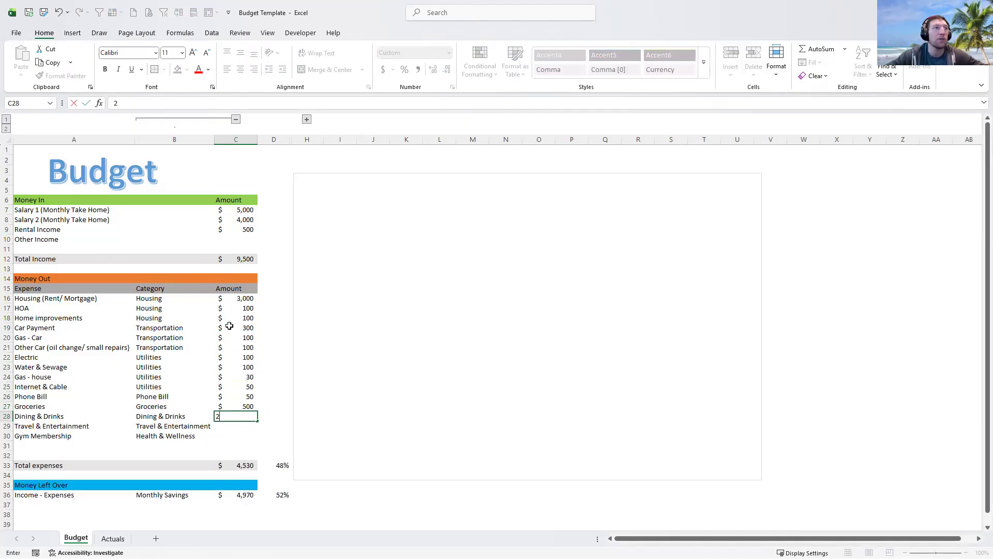
pyautogui.write('00')
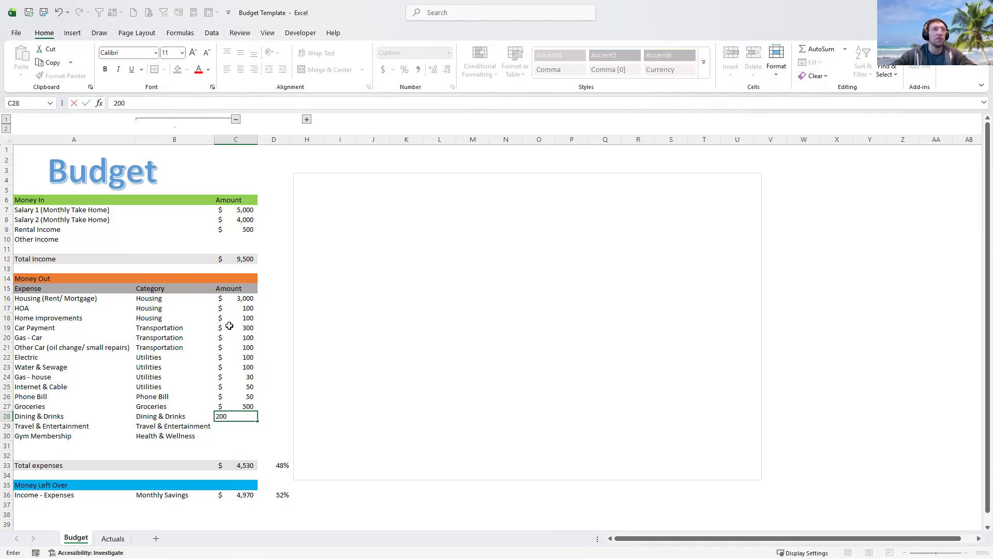
pyautogui.press('Return')
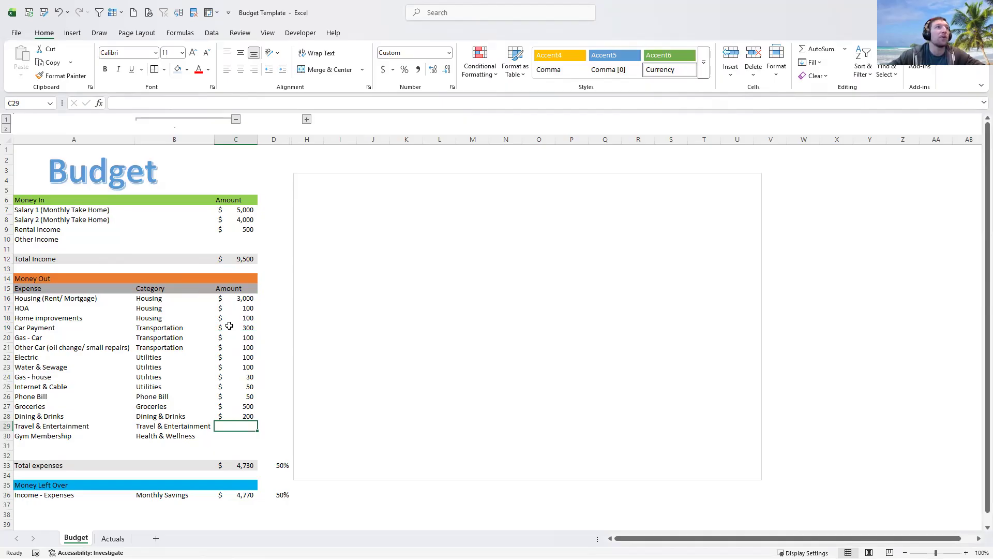
pyautogui.write('2')
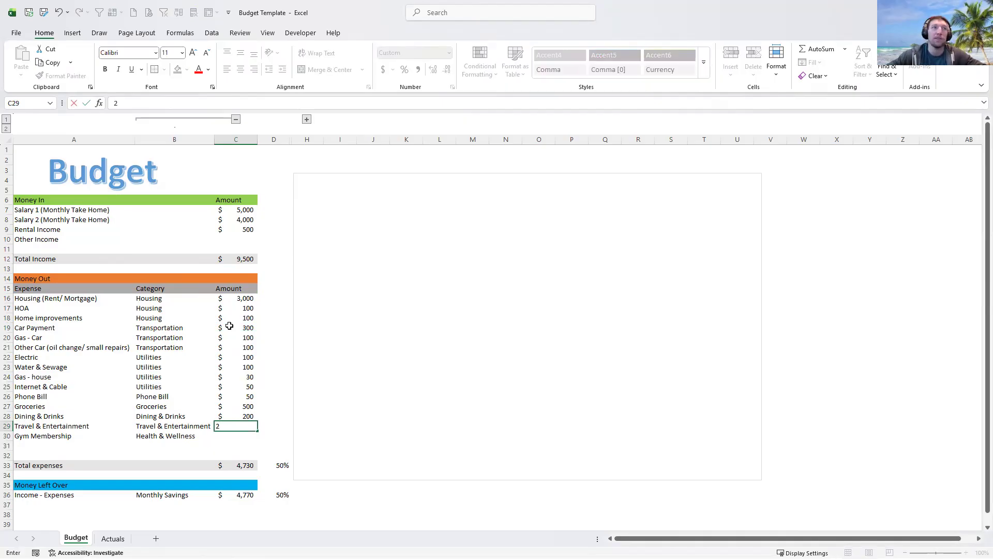
pyautogui.write('00')
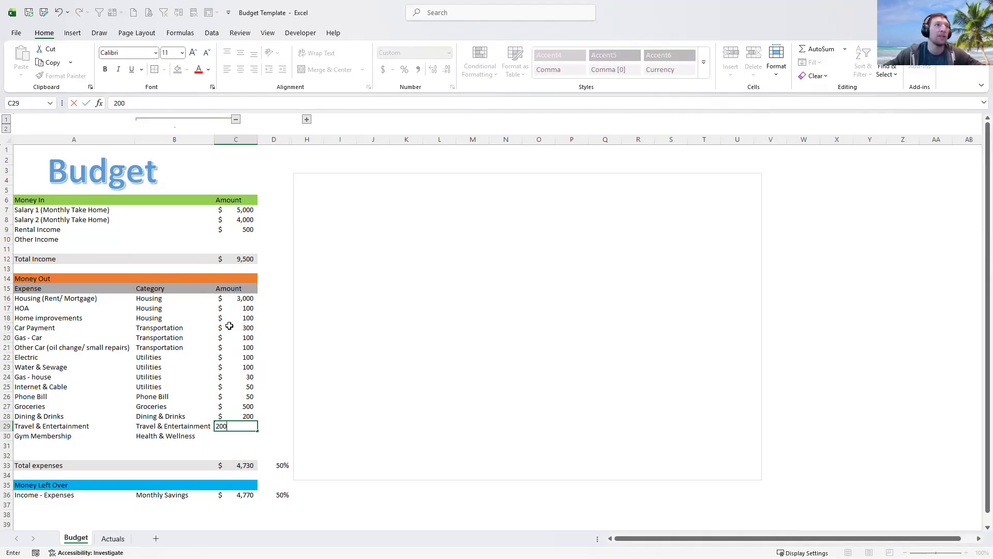
pyautogui.press('Return')
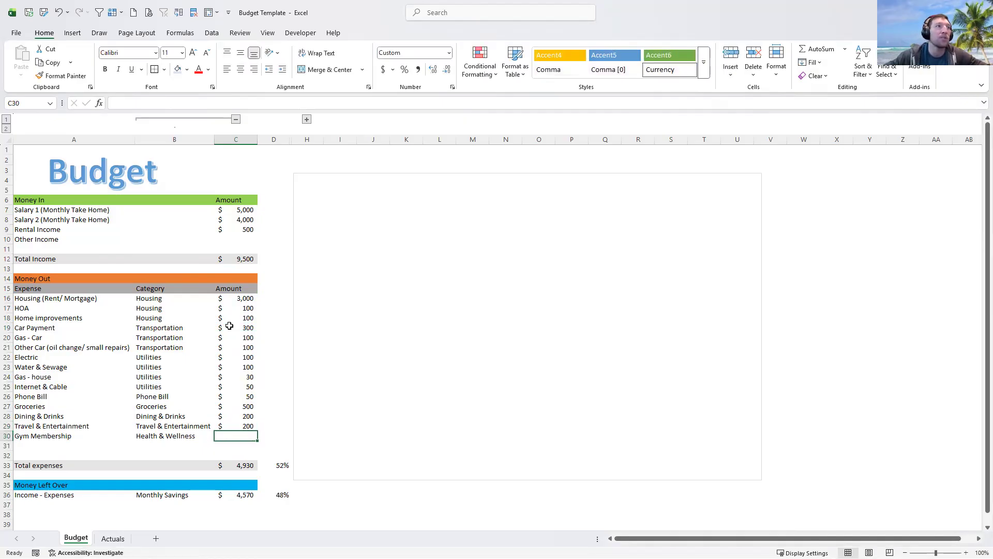
pyautogui.write('50')
pyautogui.press('Return')
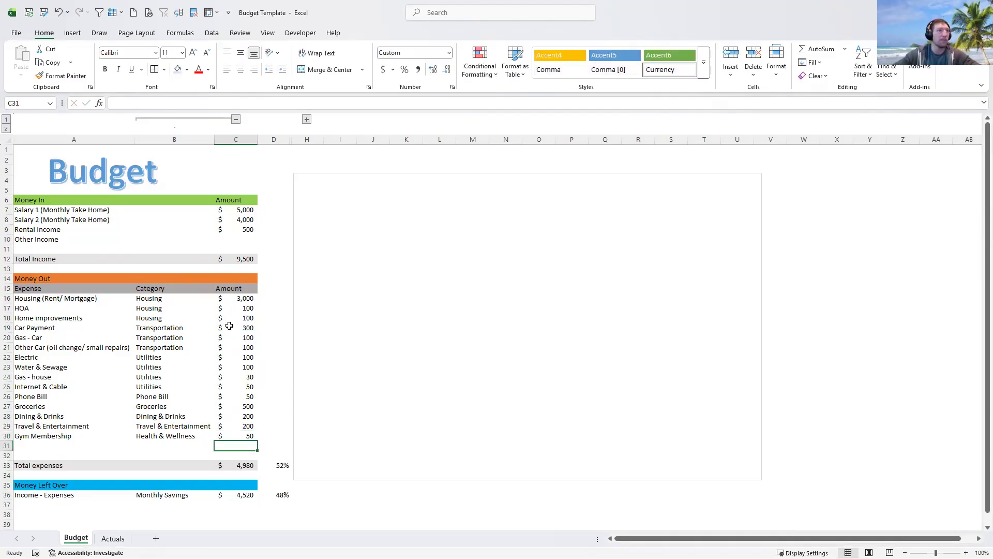
pyautogui.press('Left')
pyautogui.press('Left')
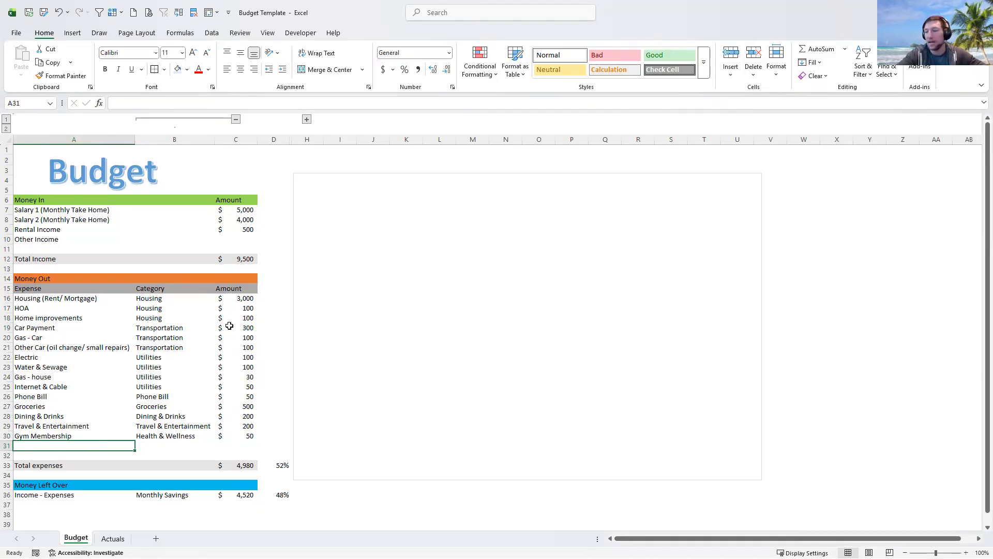
# - In row 31, enter Subscriptions as expense name and category with amount 50
pyautogui.write('G')
pyautogui.press('BackSpace')
pyautogui.write('Vid')
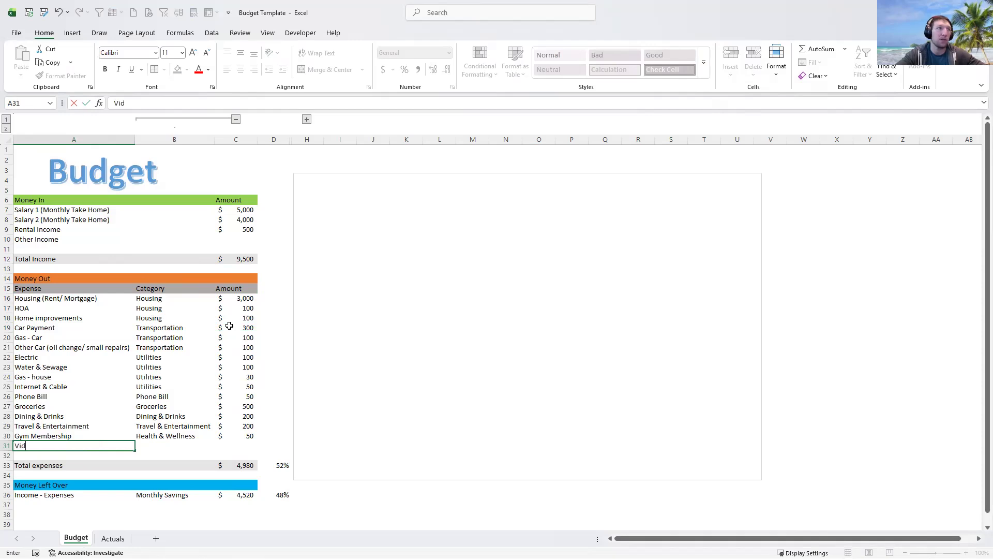
pyautogui.write('eo')
pyautogui.press('BackSpace')
pyautogui.press('BackSpace')
pyautogui.press('BackSpace')
pyautogui.write('Sub')
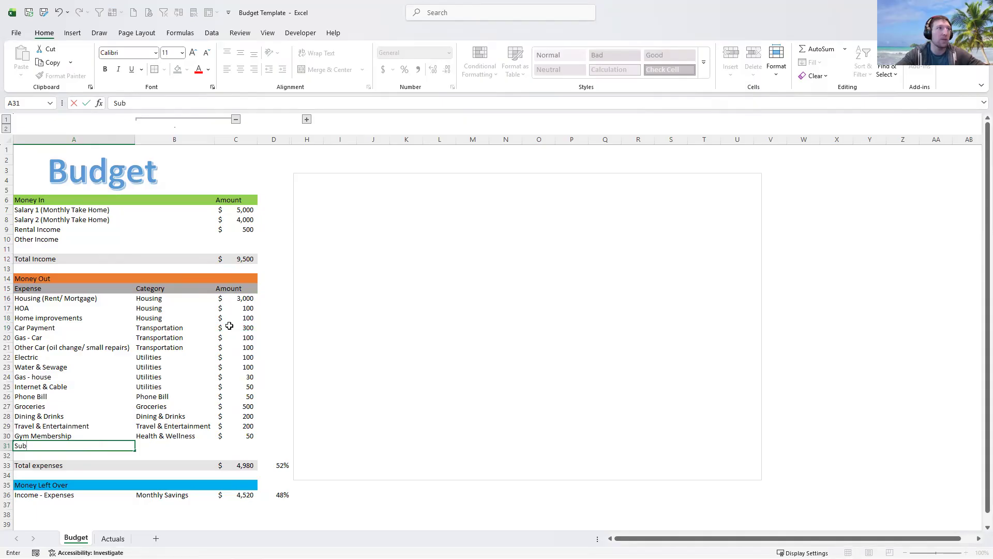
pyautogui.write('scriptions')
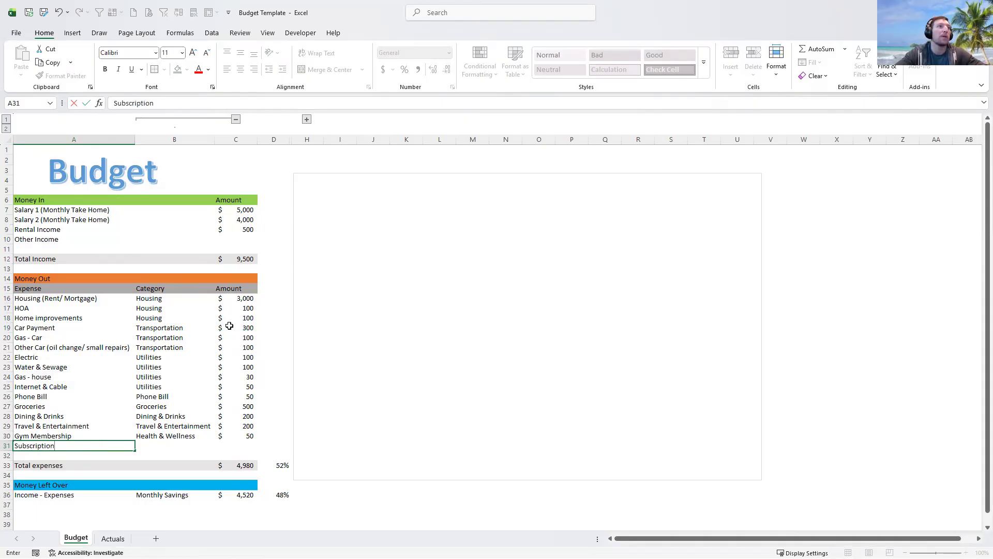
pyautogui.press('Tab')
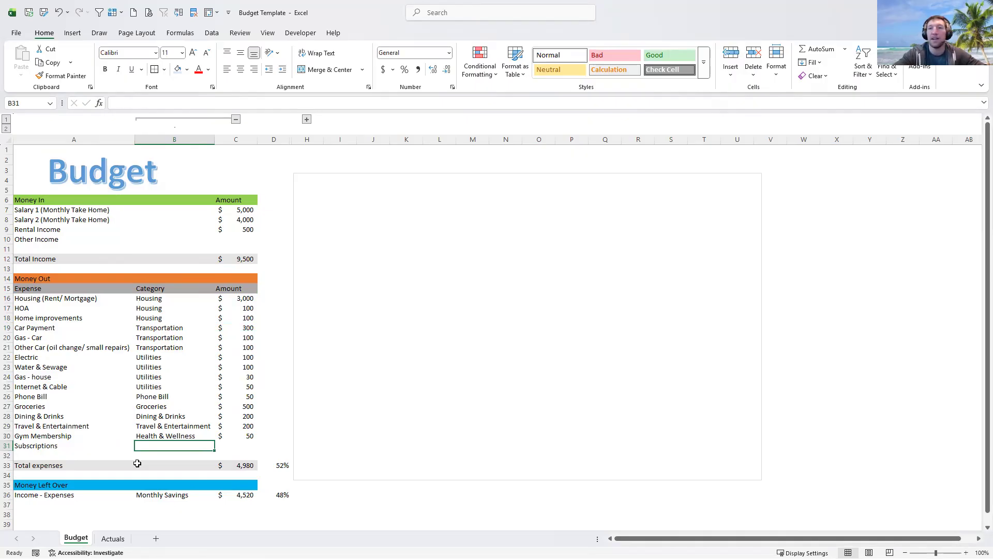
pyautogui.write('Sub')
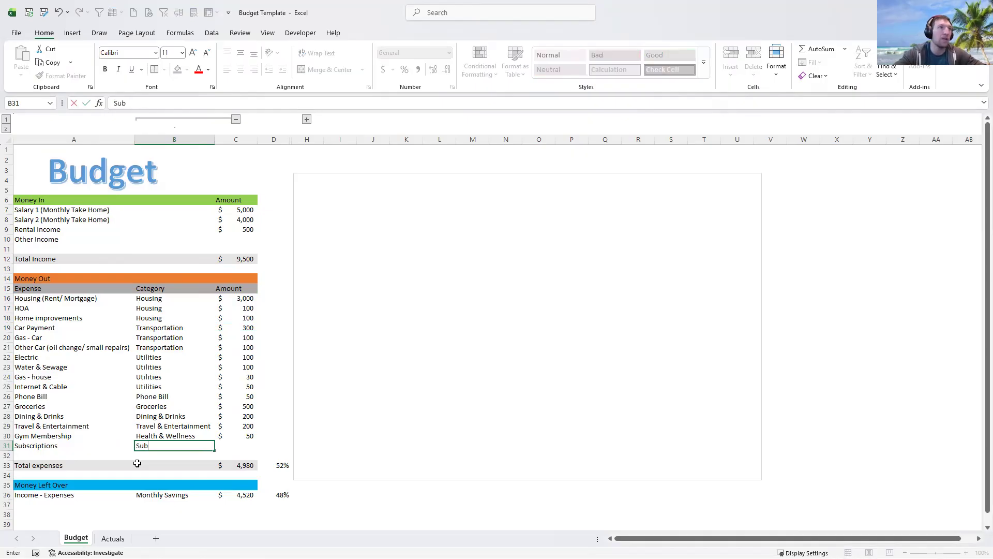
pyautogui.write('scriptions')
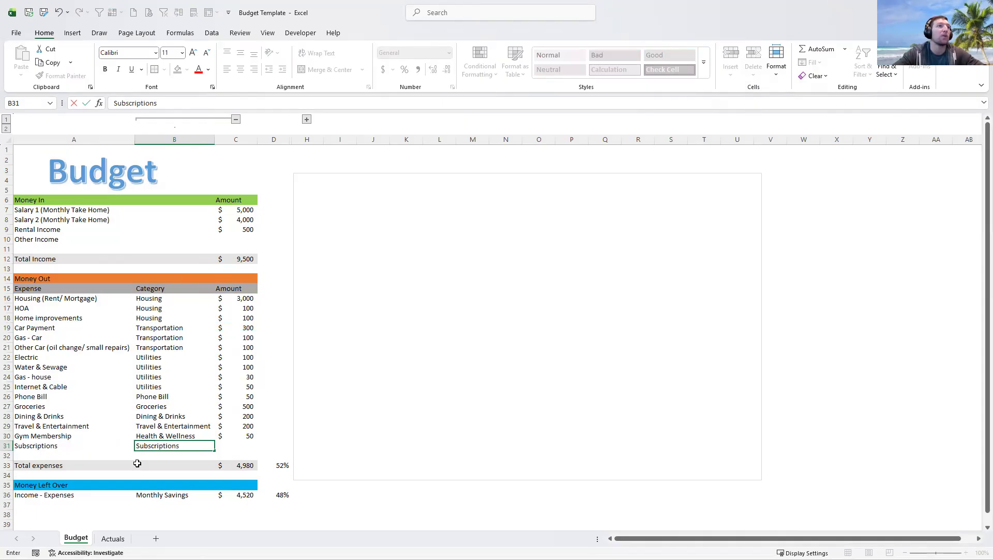
pyautogui.press('Tab')
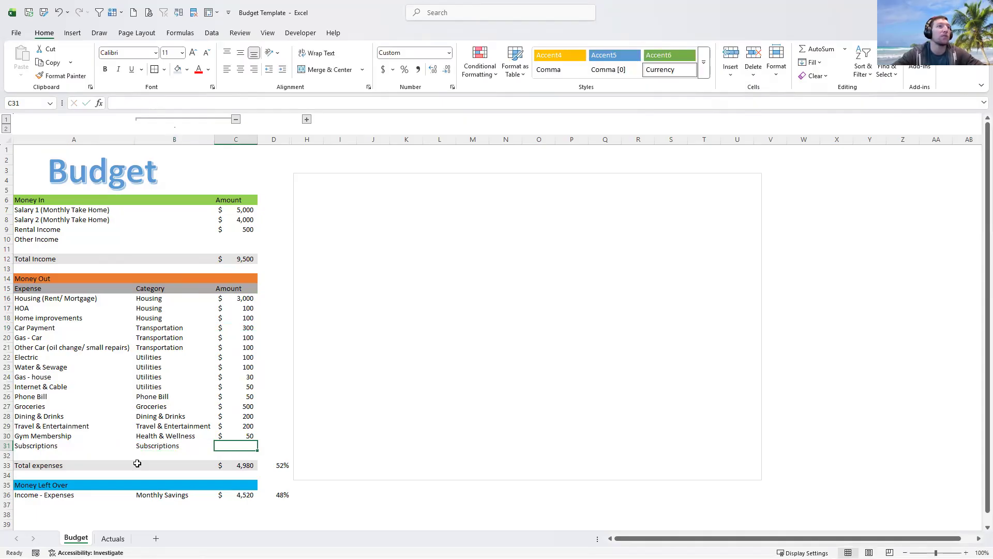
pyautogui.write('50')
pyautogui.press('Return')
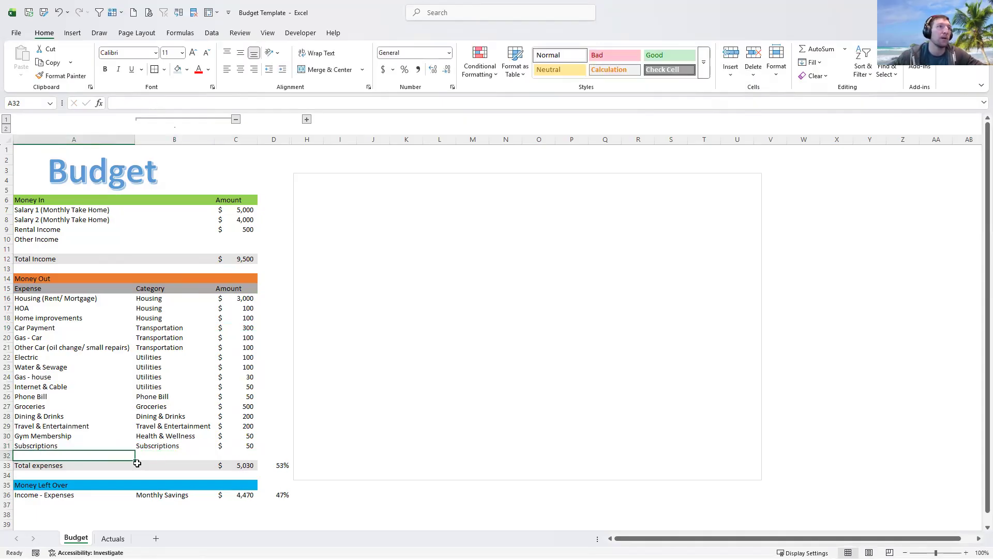
pyautogui.click(243, 465)
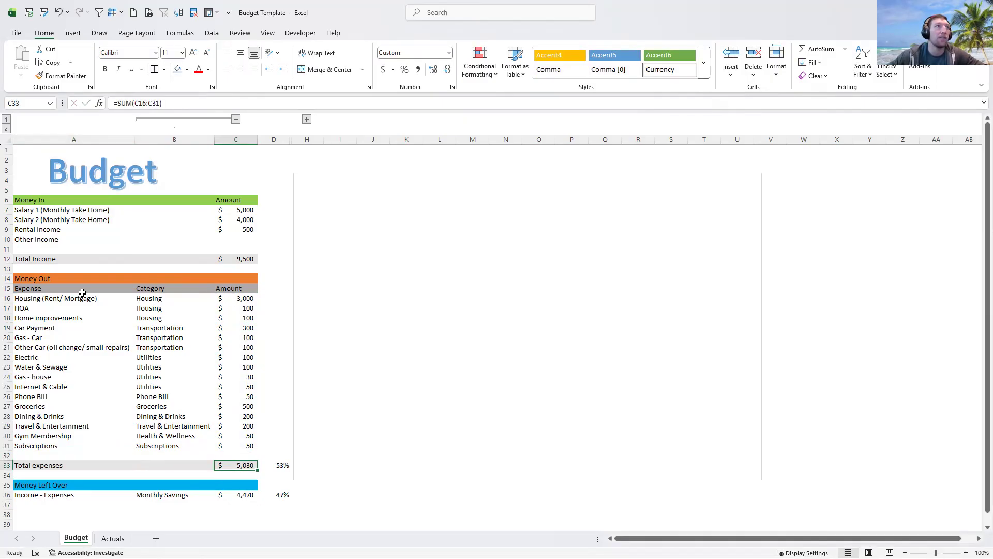
pyautogui.click(238, 300)
pyautogui.click(239, 308)
pyautogui.click(250, 377)
pyautogui.click(246, 464)
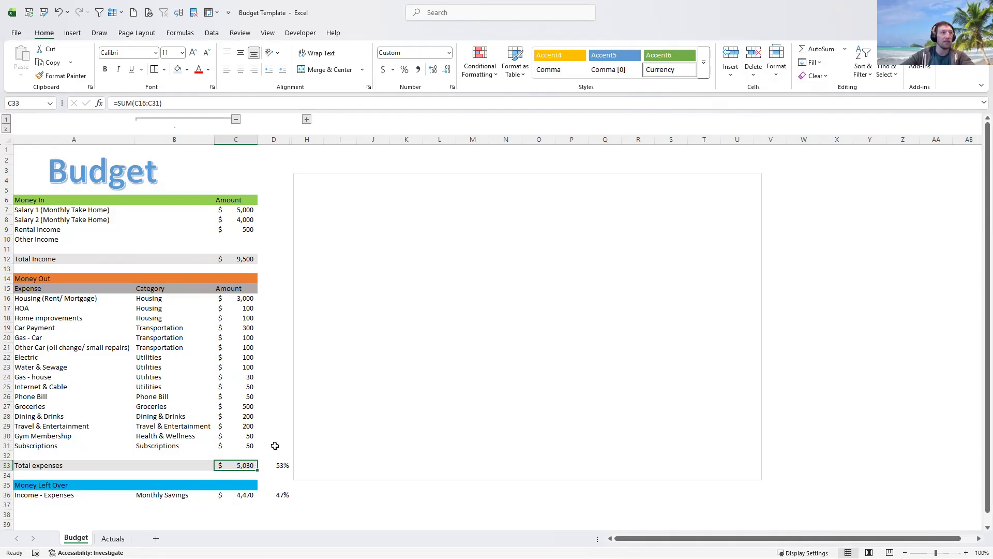
pyautogui.click(239, 256)
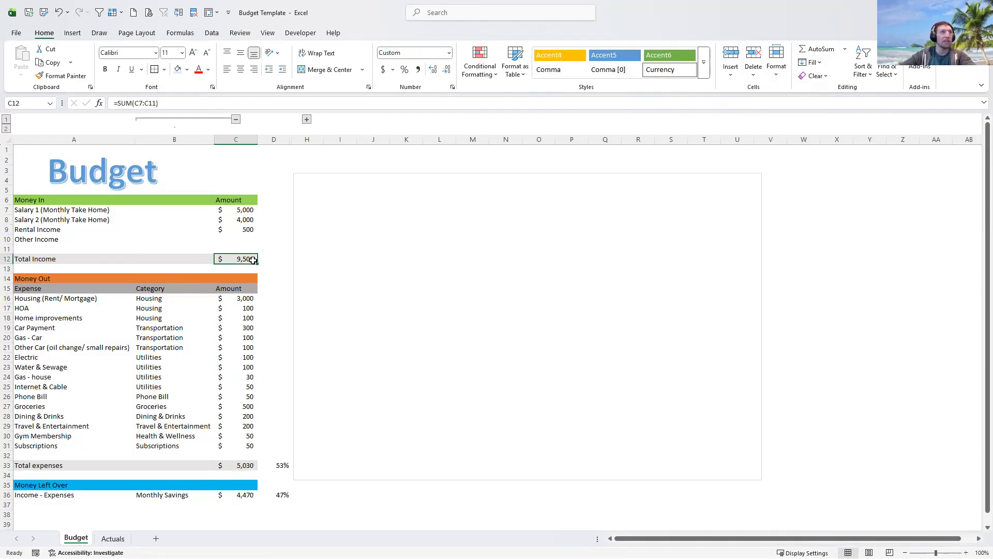
pyautogui.click(276, 466)
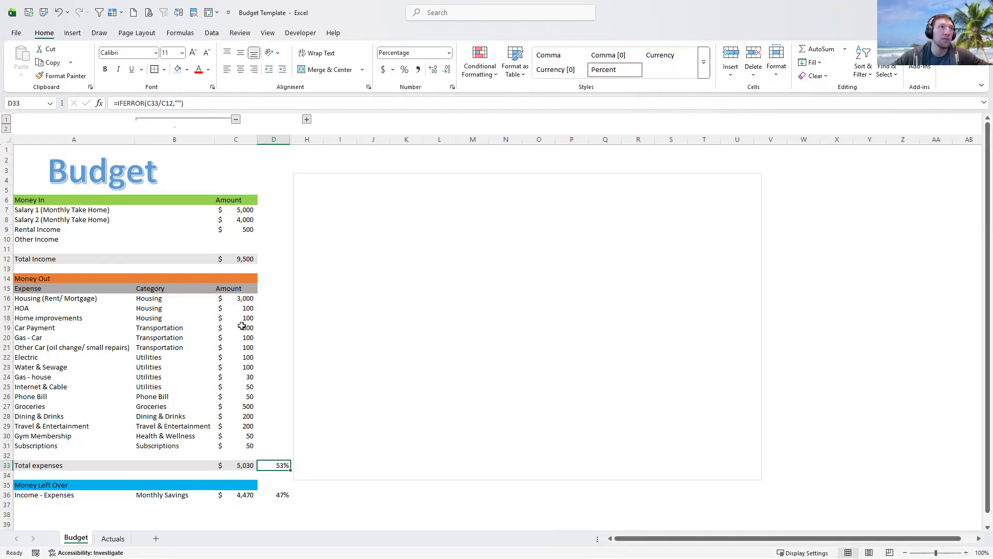
pyautogui.click(230, 257)
pyautogui.click(276, 463)
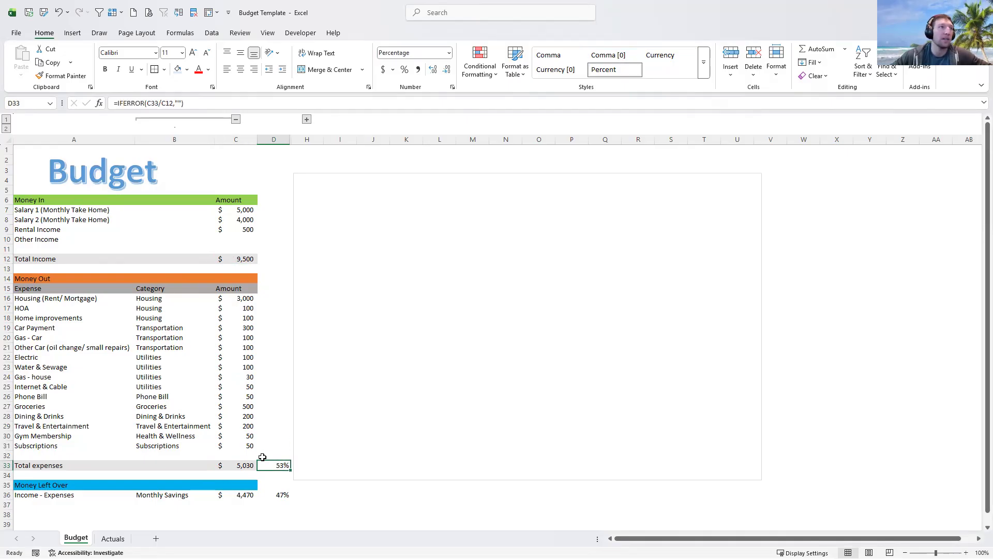
pyautogui.click(244, 494)
pyautogui.click(273, 497)
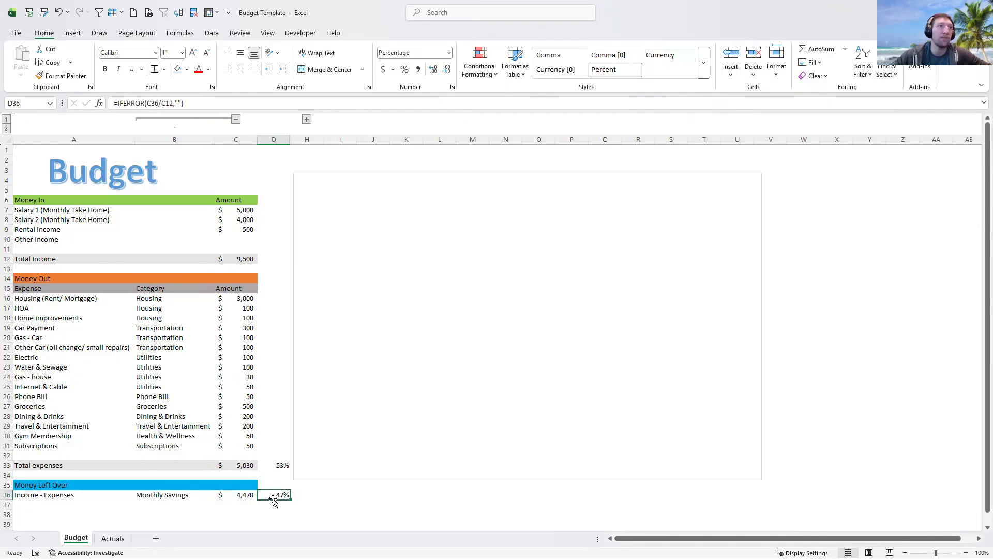
pyautogui.click(241, 496)
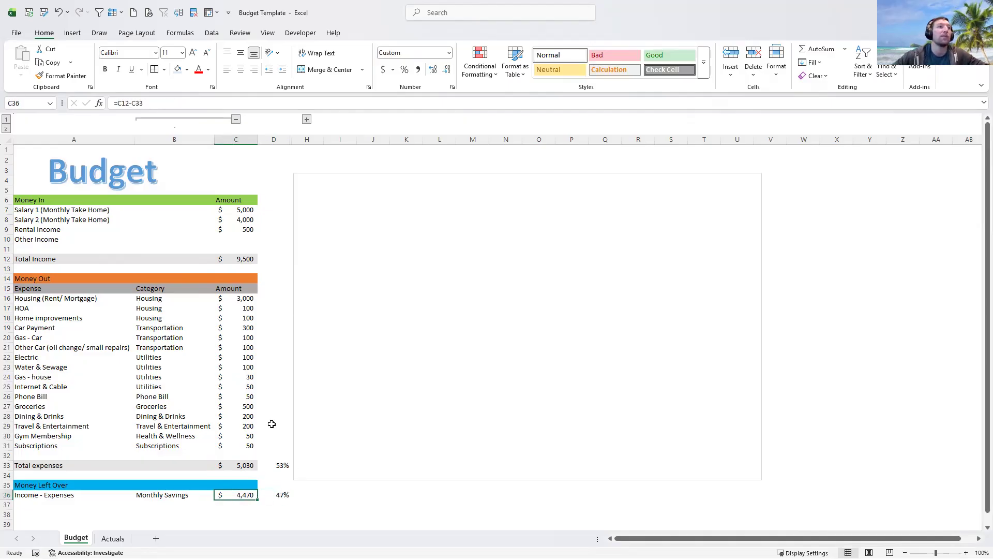
pyautogui.click(279, 233)
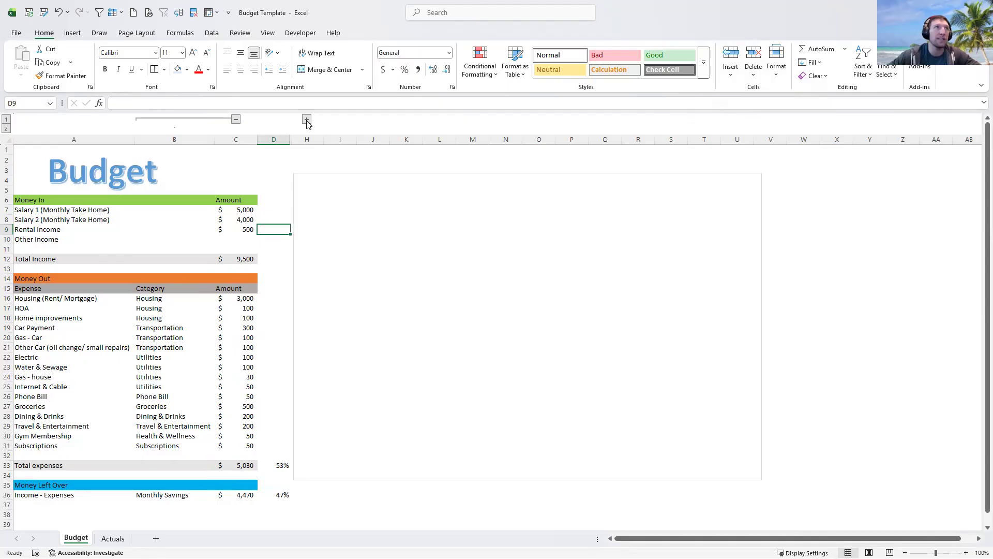
# - Expand grouped columns E–G and inspect the Housing SUMIFS and percentage formulas
pyautogui.click(306, 120)
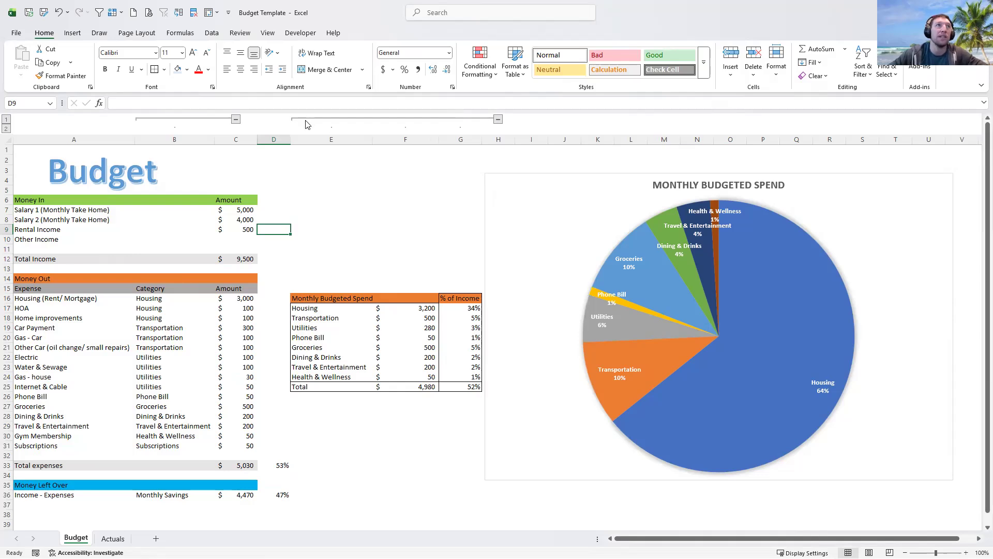
pyautogui.click(455, 280)
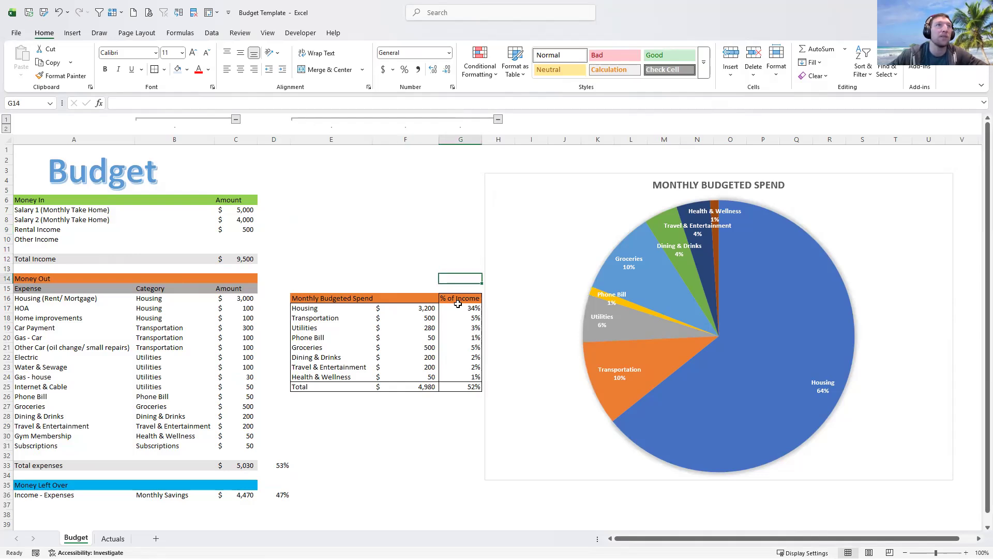
pyautogui.click(455, 308)
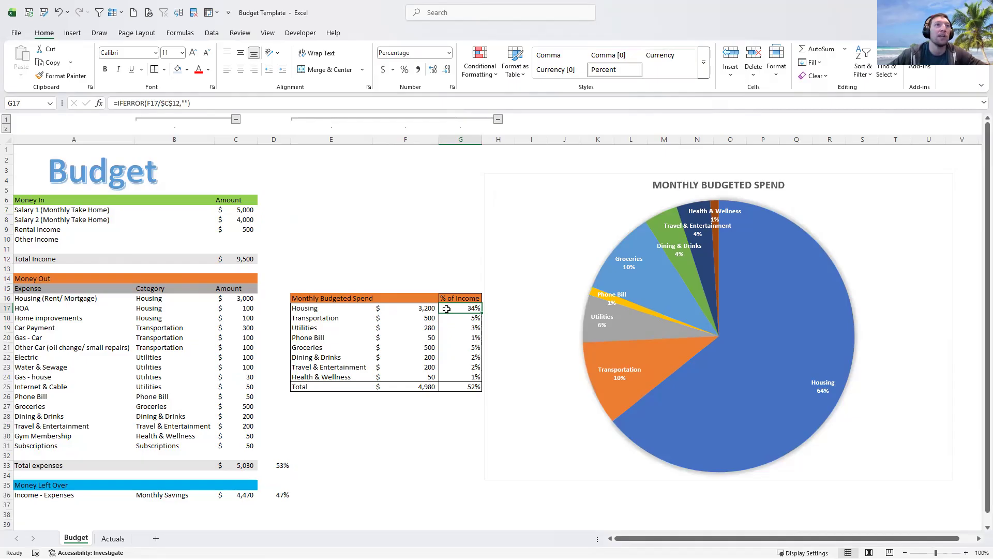
pyautogui.click(414, 312)
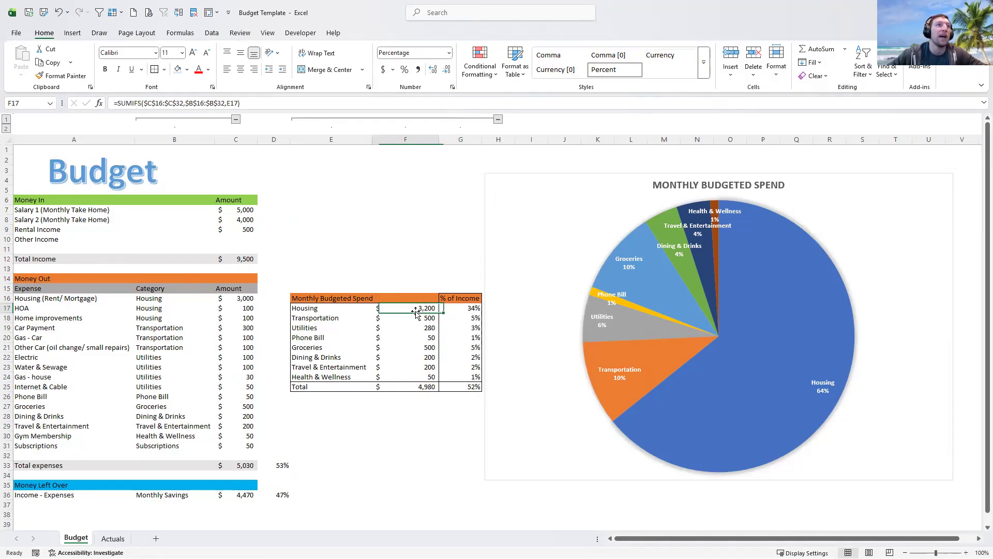
pyautogui.click(451, 312)
pyautogui.click(414, 311)
pyautogui.moveTo(150, 288); pyautogui.dragTo(170, 446)
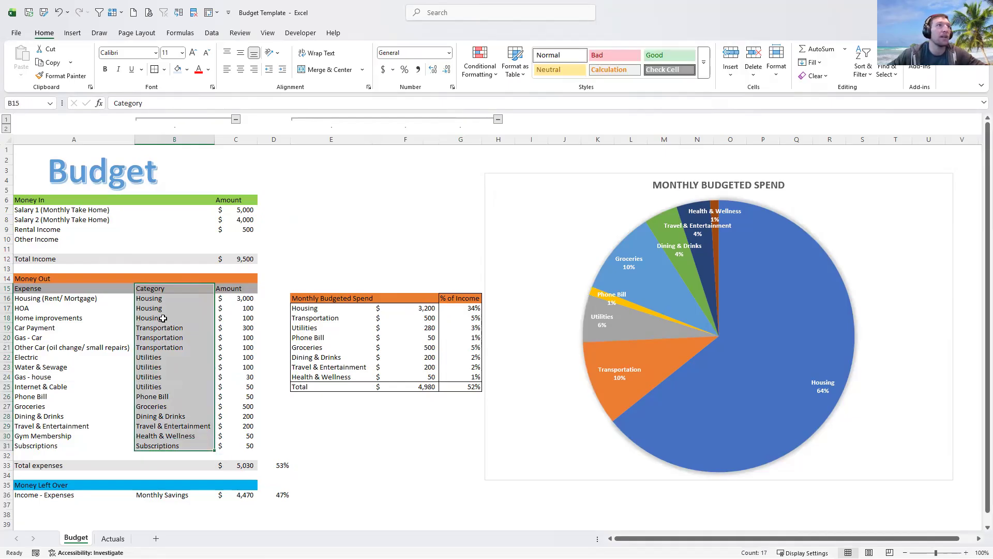
pyautogui.click(77, 298)
pyautogui.moveTo(147, 300); pyautogui.dragTo(157, 320)
pyautogui.click(351, 267)
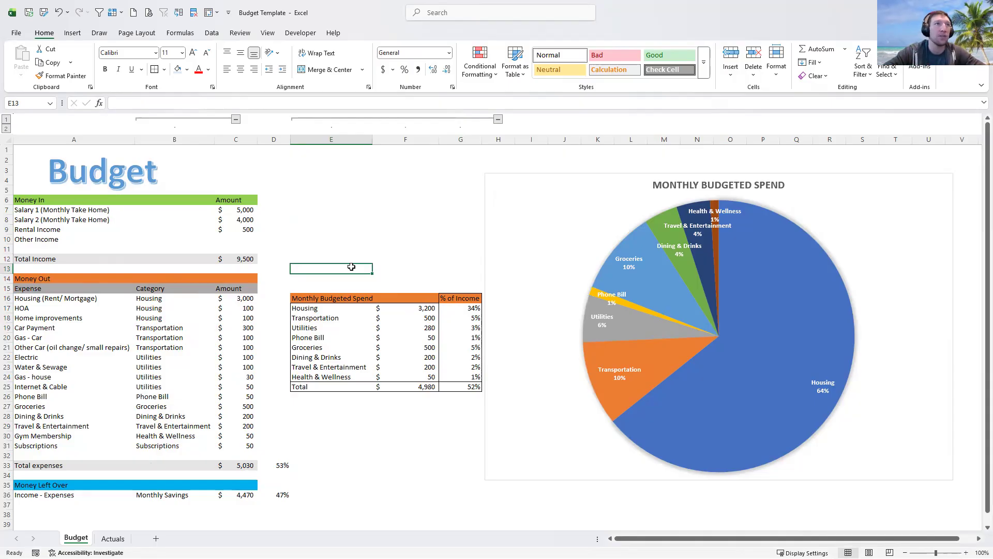
pyautogui.click(403, 310)
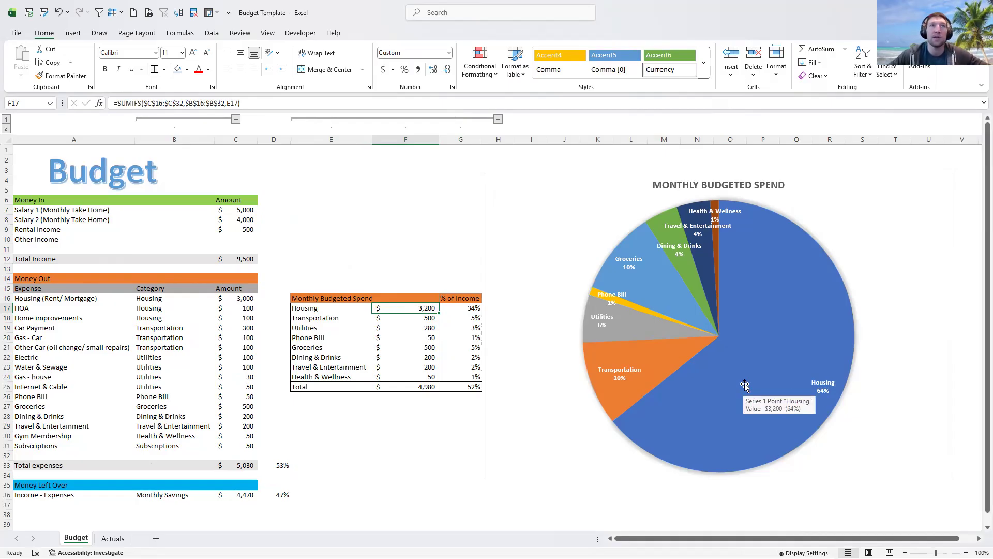
# - Change the Housing percentage formula in G17 to divide by Total expenses in C33
pyautogui.doubleClick(465, 308)
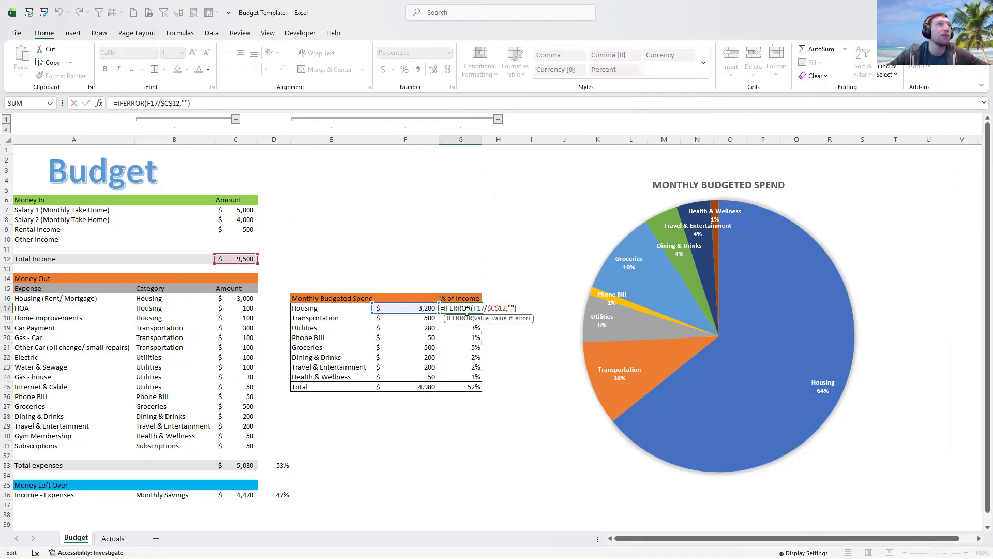
pyautogui.press('Escape')
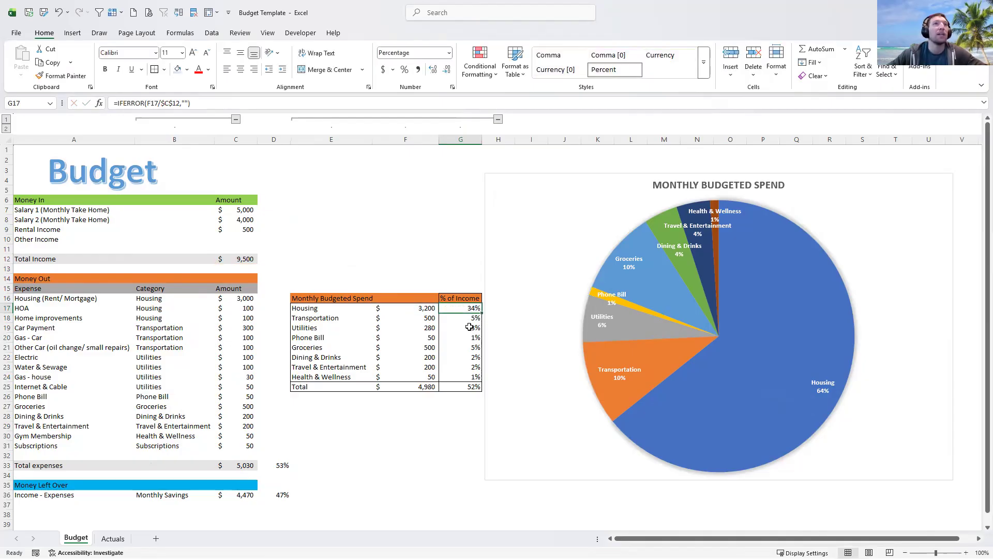
pyautogui.click(733, 377)
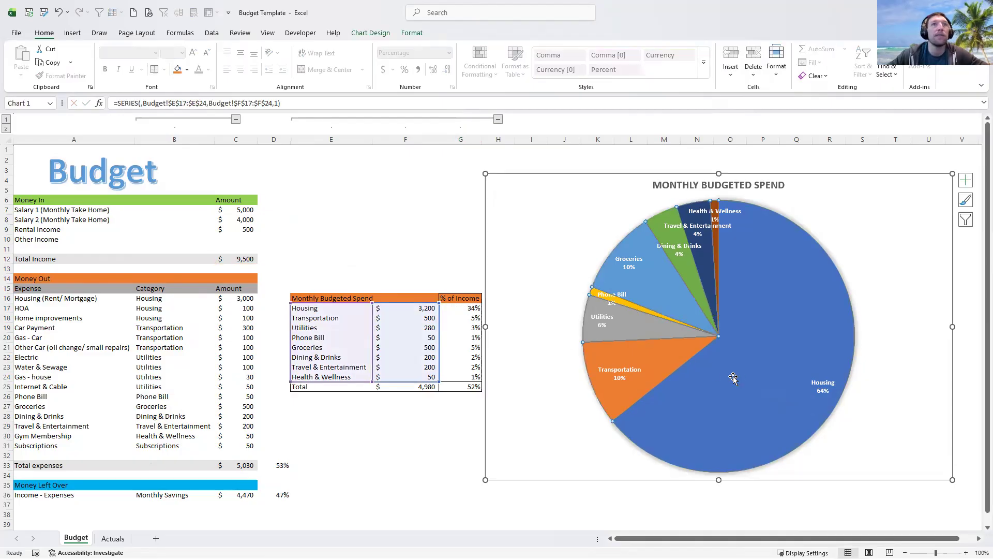
pyautogui.doubleClick(461, 308)
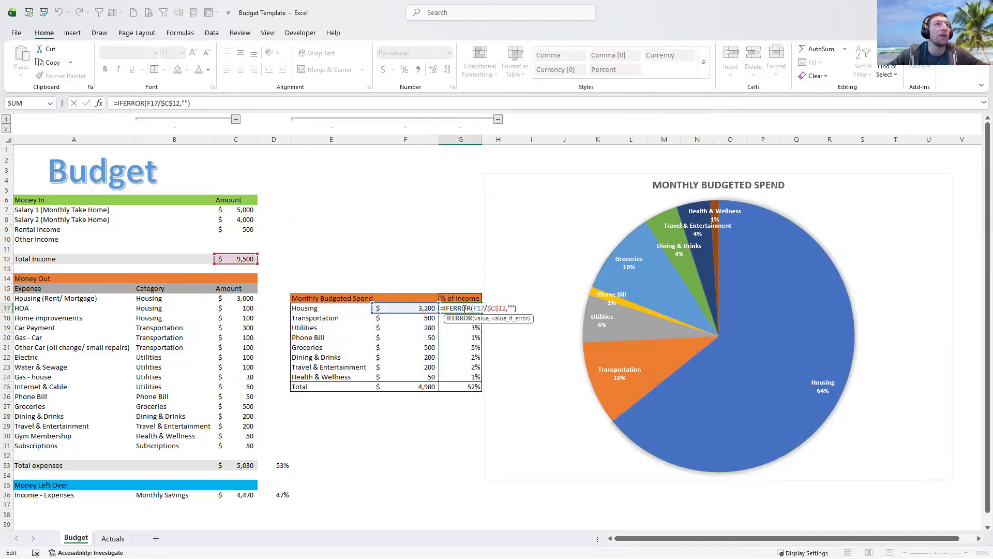
pyautogui.press('Escape')
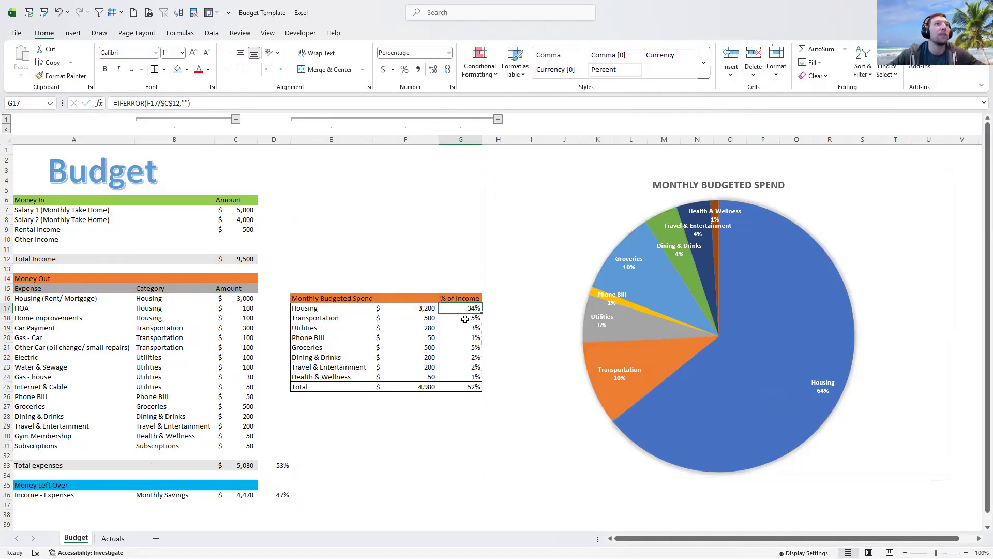
pyautogui.doubleClick(460, 309)
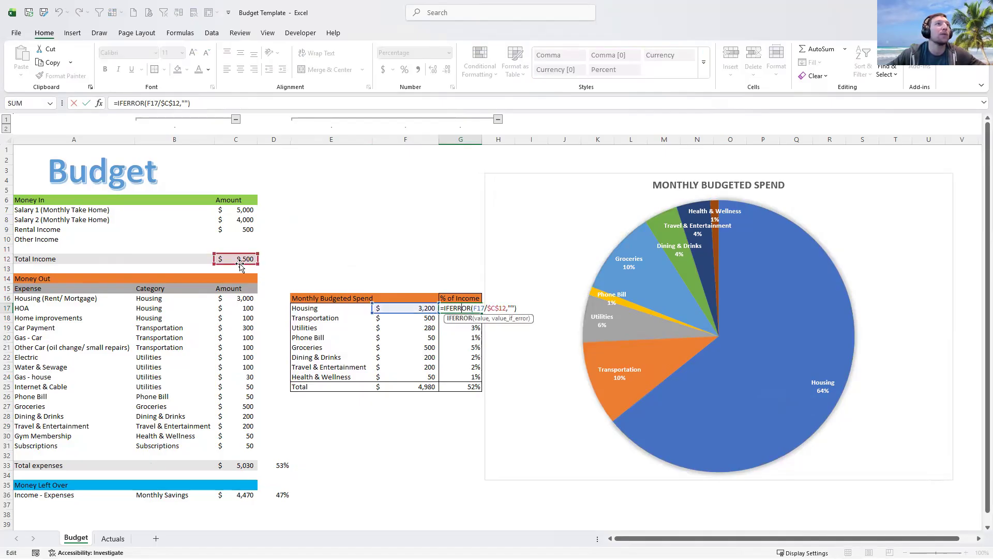
pyautogui.moveTo(241, 265); pyautogui.dragTo(240, 472)
pyautogui.press('Return')
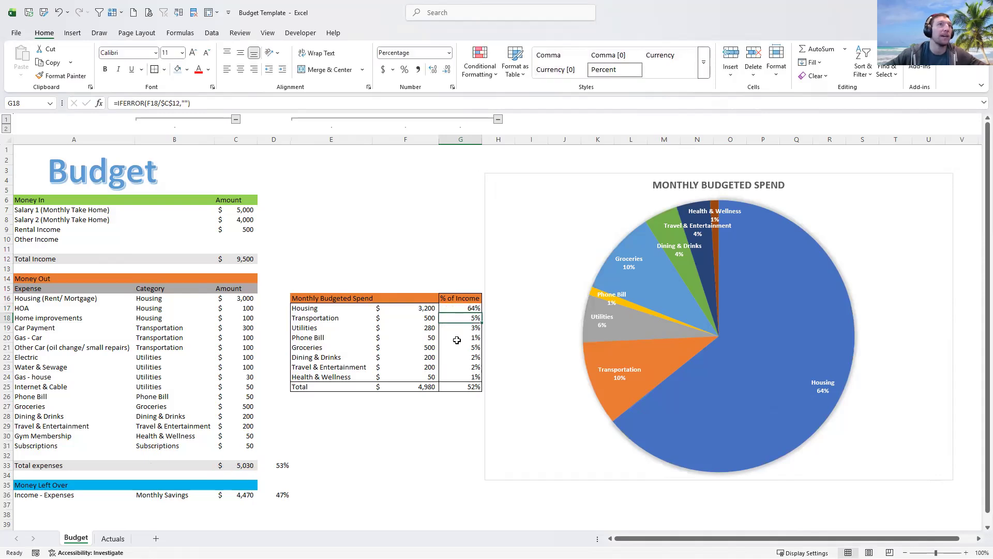
# - Fill the updated percentage formula down from G17 to G25
pyautogui.click(476, 309)
pyautogui.moveTo(476, 309); pyautogui.dragTo(475, 387)
pyautogui.click(460, 425)
pyautogui.click(466, 389)
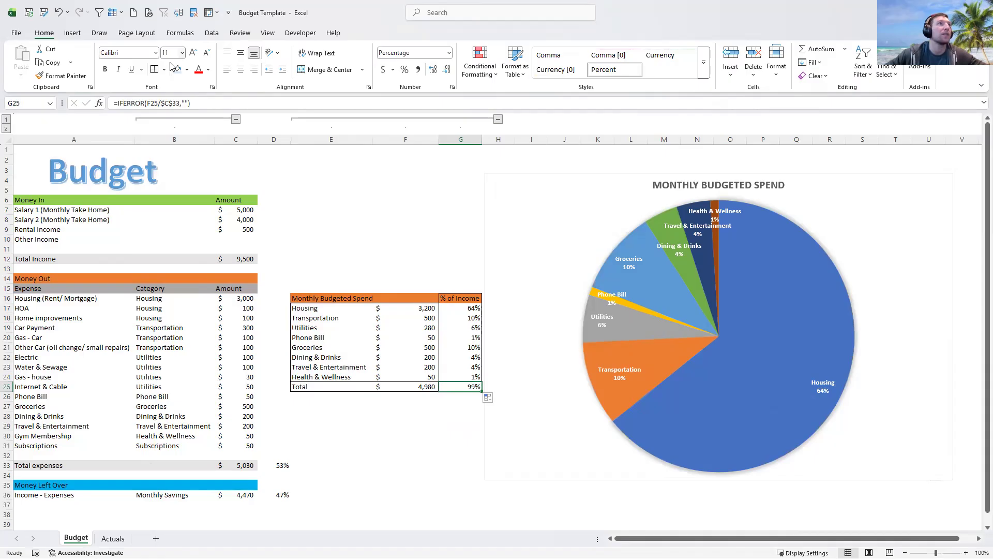
# - Move the Total row down to row 26 and add a Subscriptions category in row 25
pyautogui.click(153, 70)
pyautogui.click(406, 452)
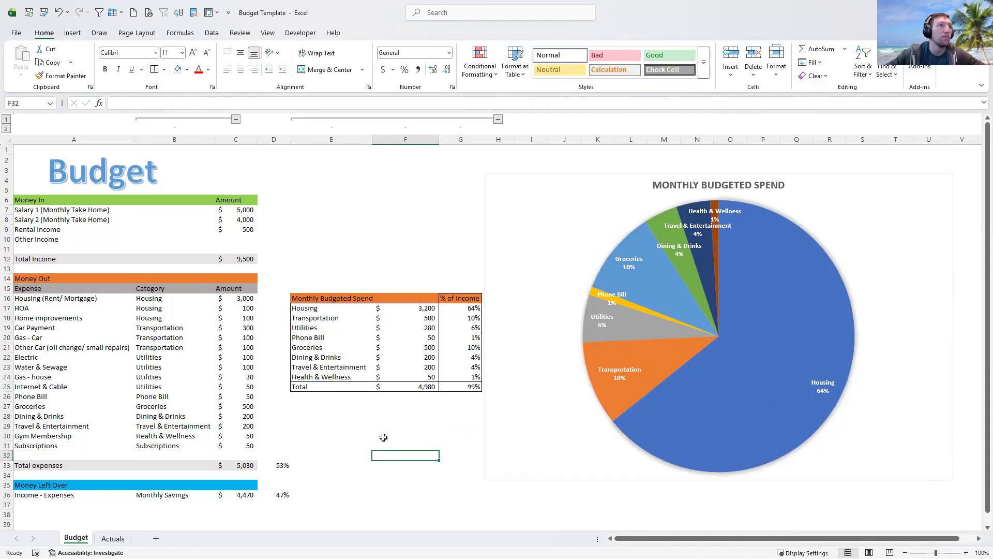
pyautogui.moveTo(310, 387); pyautogui.dragTo(455, 407)
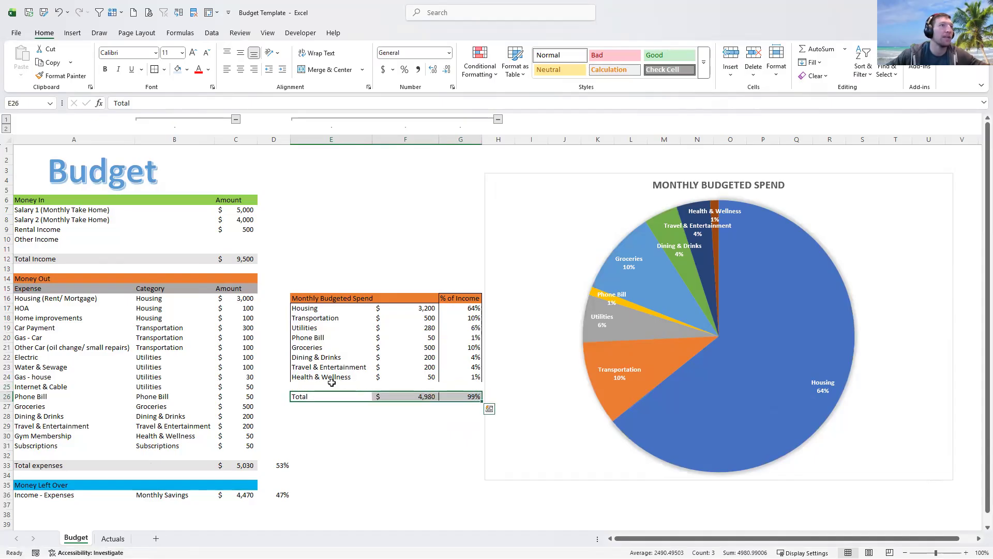
pyautogui.click(330, 385)
pyautogui.write('Subscriptions')
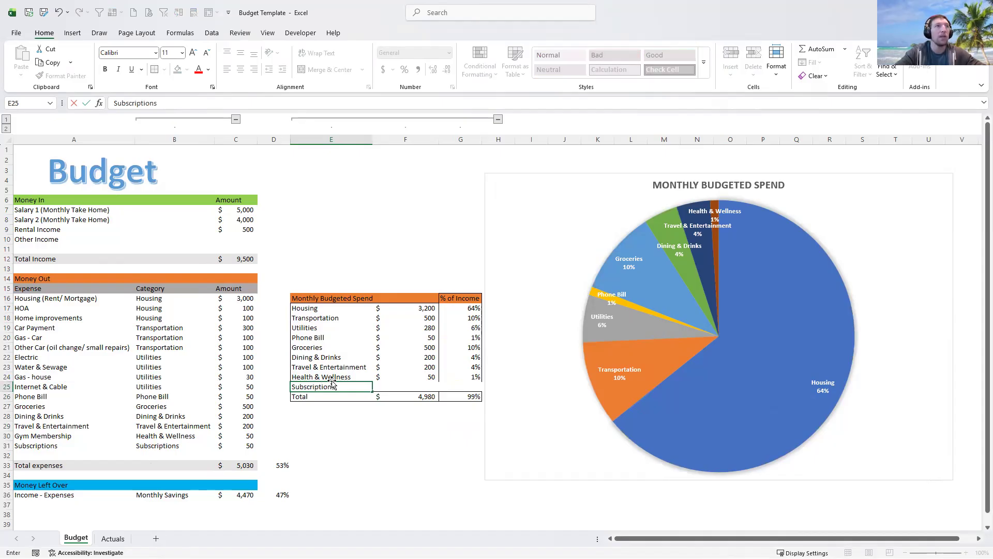
pyautogui.press('Tab')
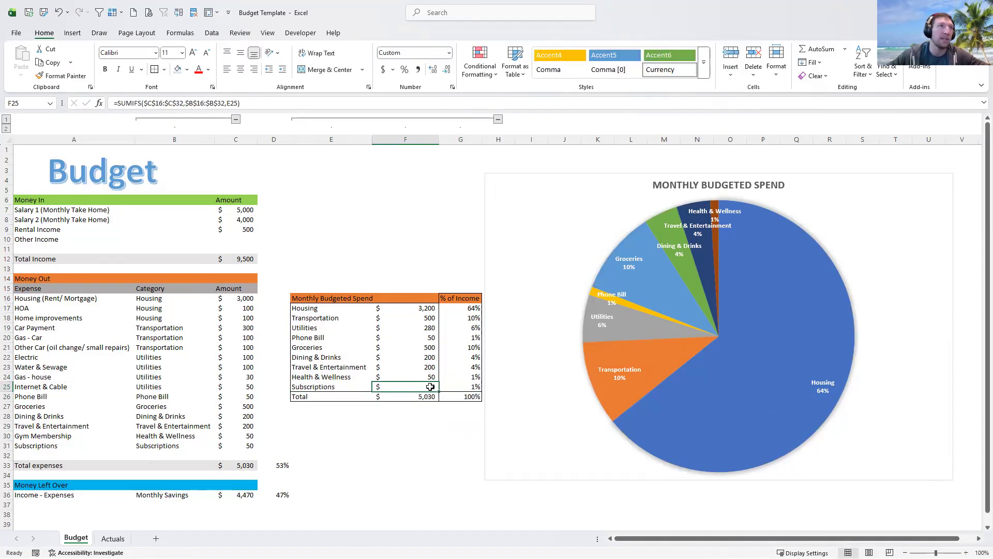
pyautogui.click(463, 386)
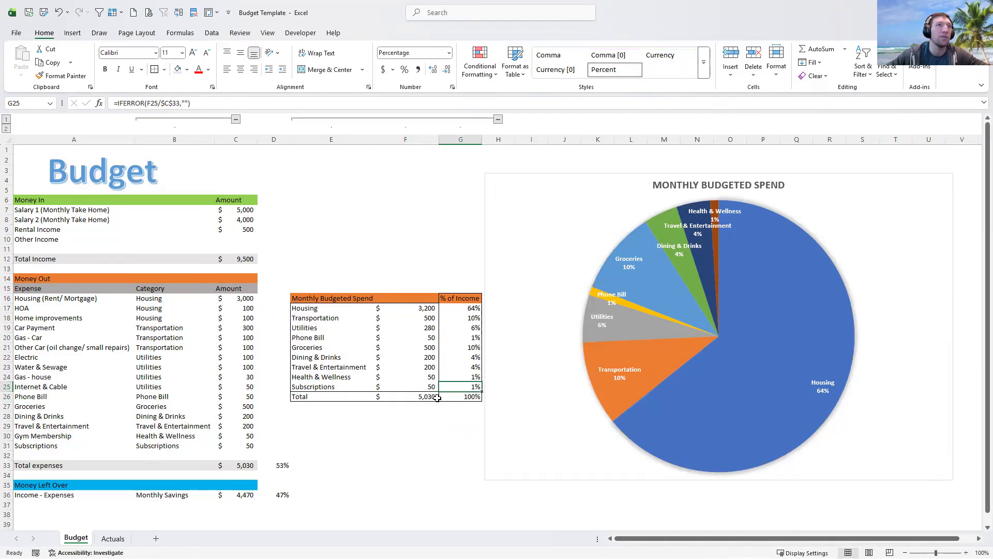
pyautogui.doubleClick(442, 397)
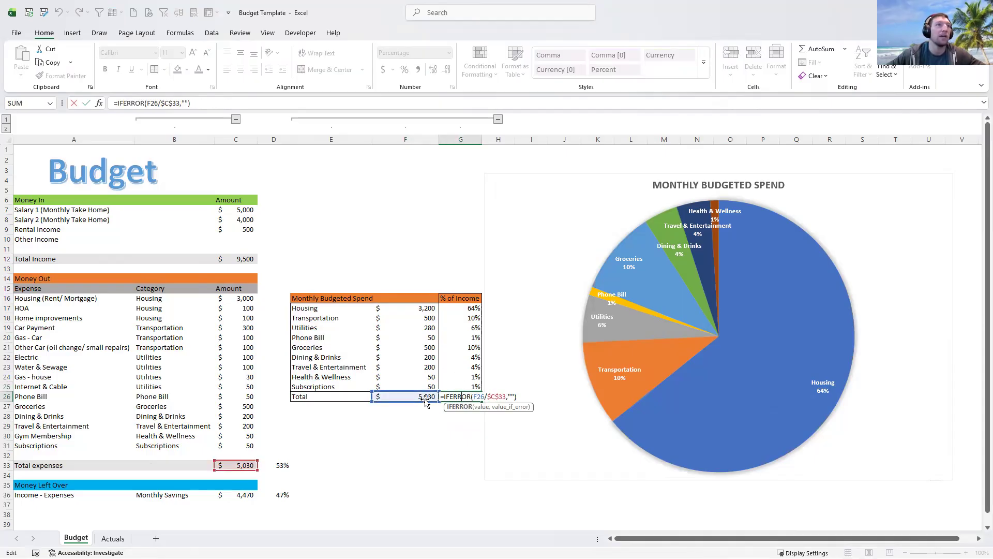
pyautogui.press('Escape')
pyautogui.doubleClick(470, 386)
pyautogui.press('Escape')
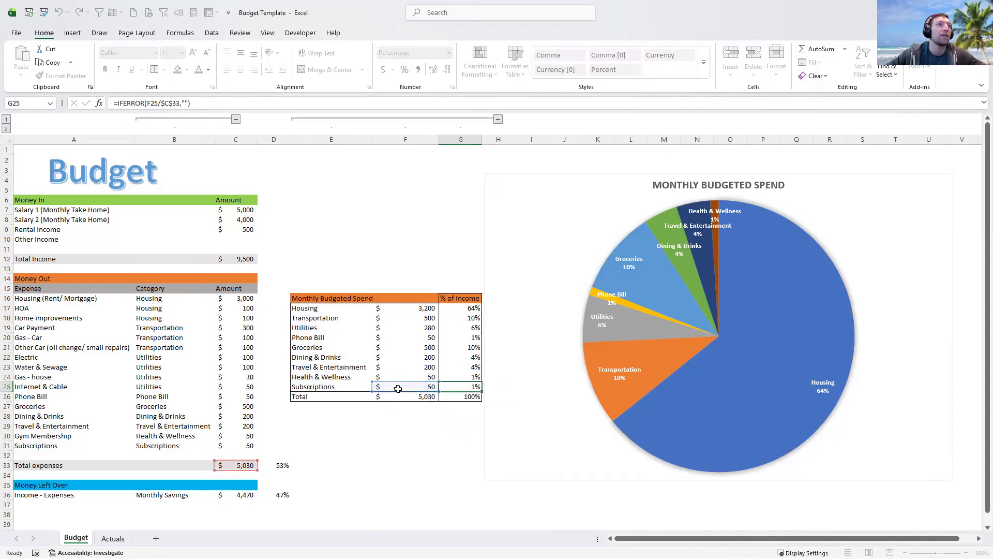
# - Extend the pie chart's data range to include the Subscriptions row
pyautogui.click(579, 408)
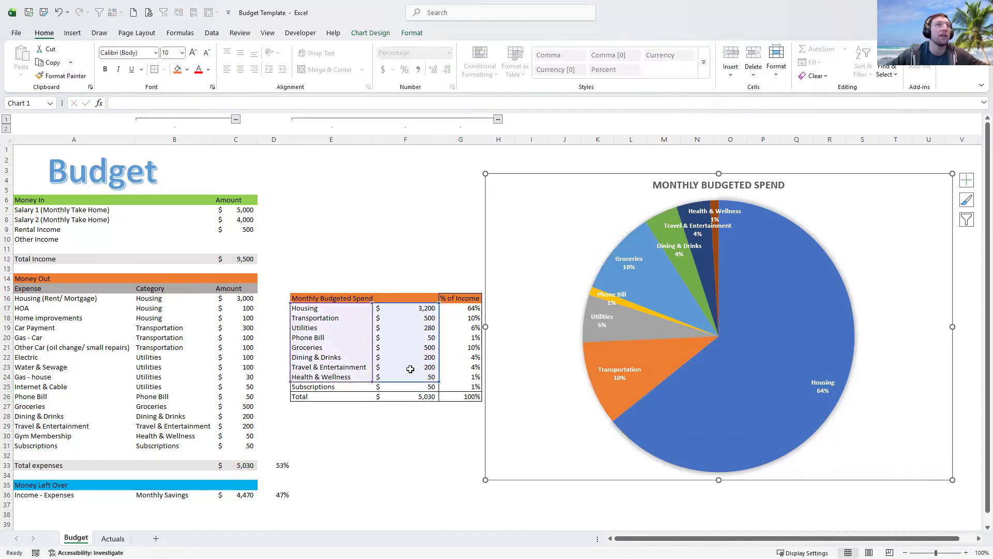
pyautogui.moveTo(437, 387); pyautogui.dragTo(439, 391)
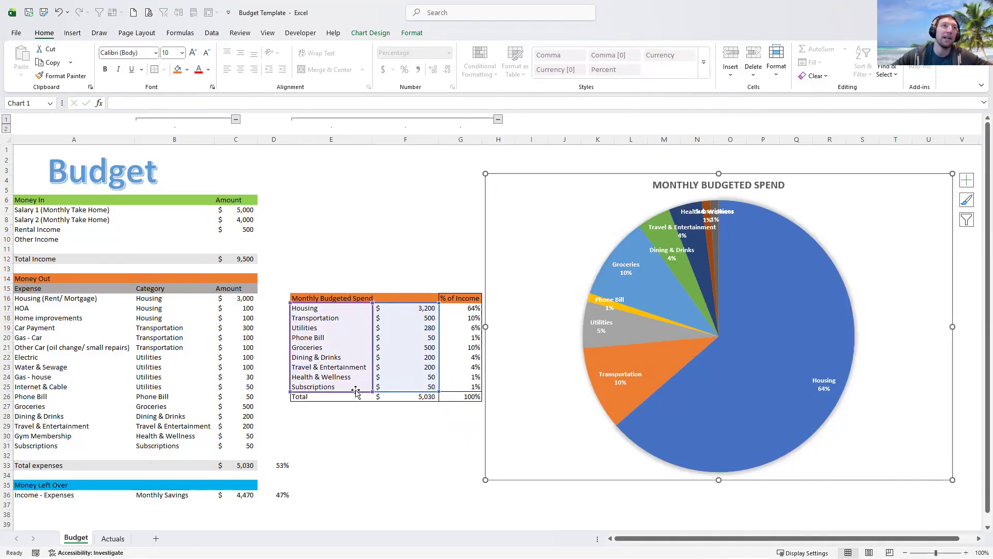
pyautogui.click(415, 416)
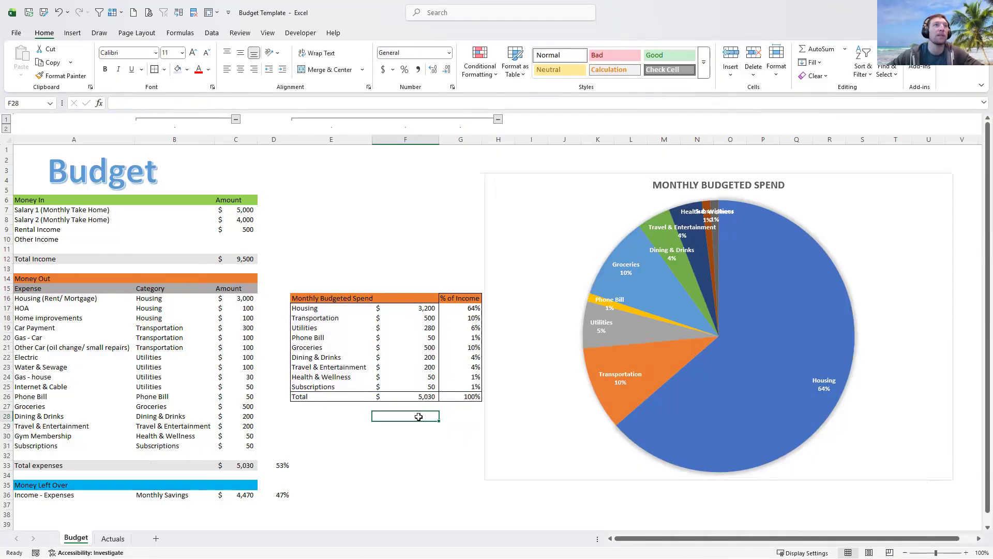
# - Rename the % of Income column heading to % of Spend
pyautogui.click(465, 308)
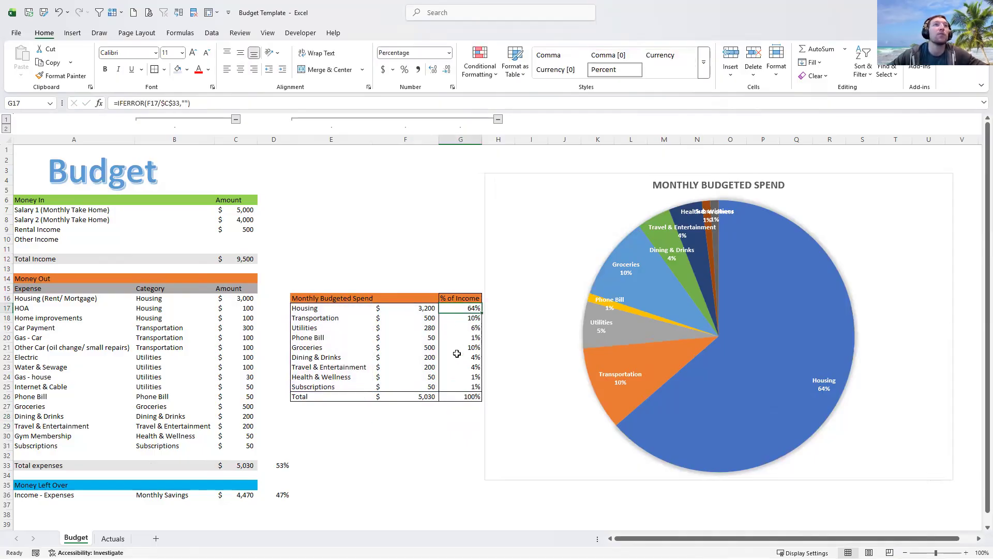
pyautogui.click(423, 259)
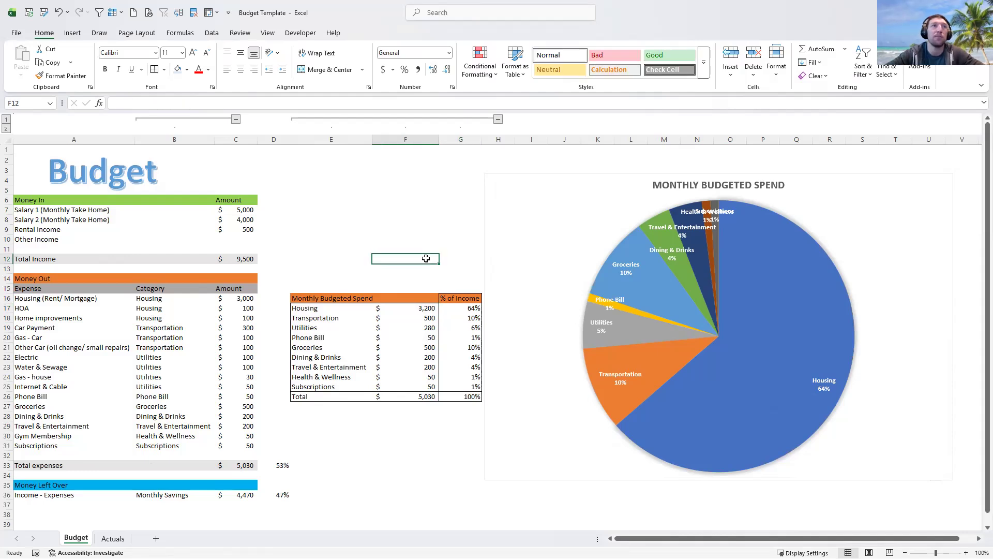
pyautogui.click(455, 297)
pyautogui.moveTo(167, 101); pyautogui.dragTo(129, 102)
pyautogui.write('Spend')
pyautogui.press('Return')
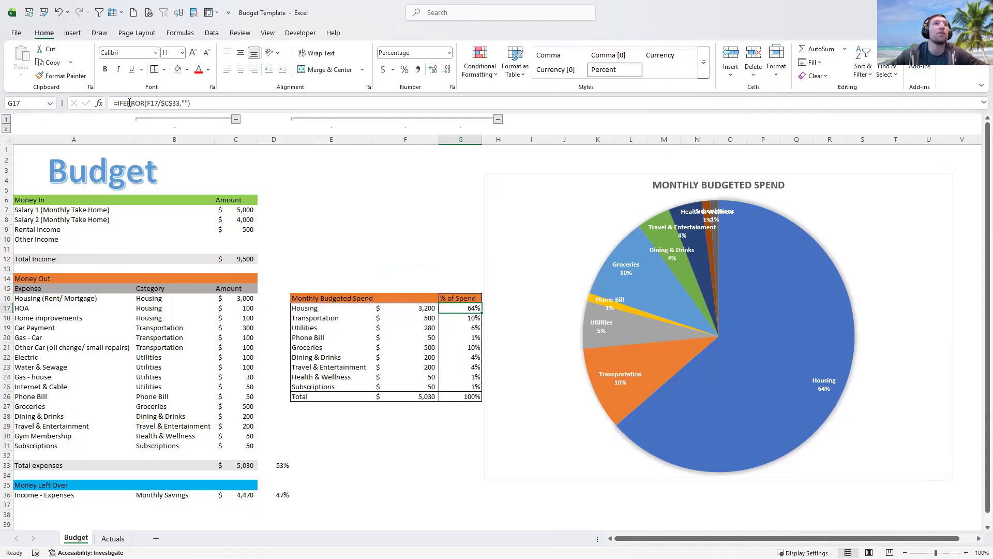
# - Check the Housing, Transportation, Groceries and Utilities percentage formulas without changing them
pyautogui.doubleClick(458, 308)
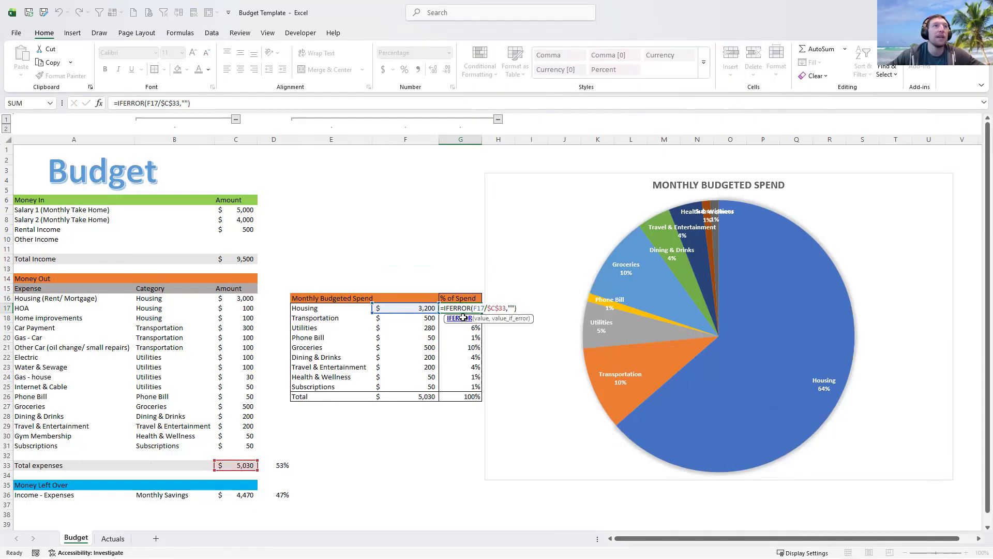
pyautogui.press('Escape')
pyautogui.click(460, 318)
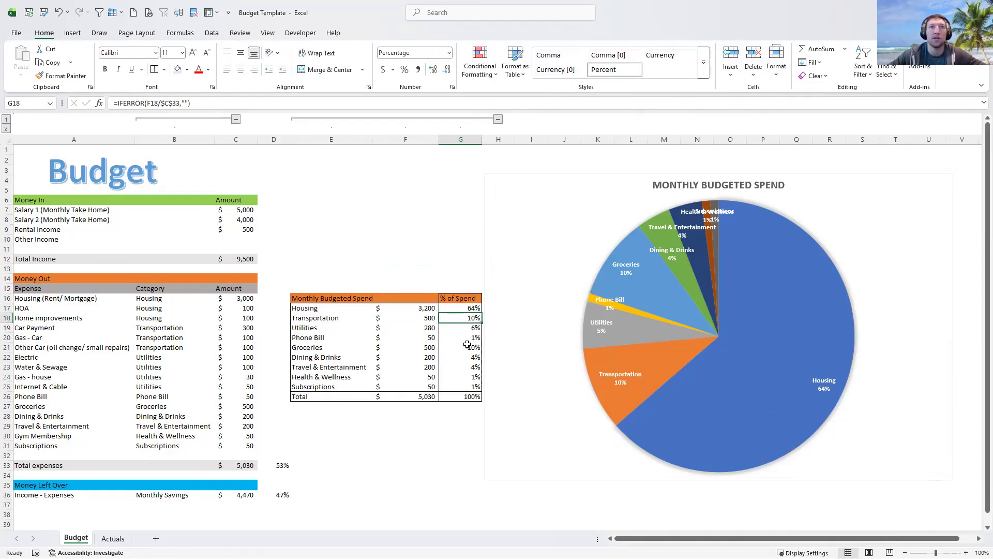
pyautogui.click(467, 346)
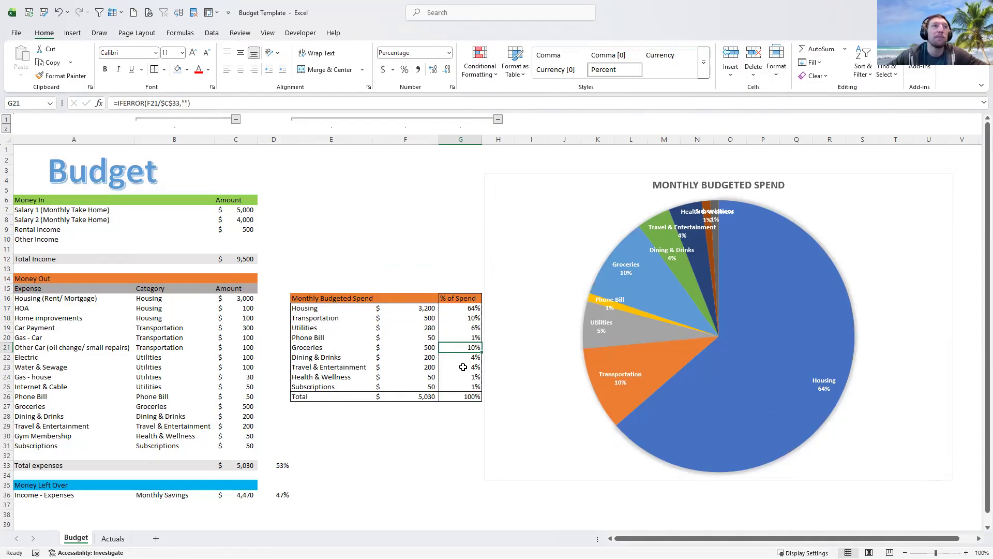
pyautogui.click(464, 328)
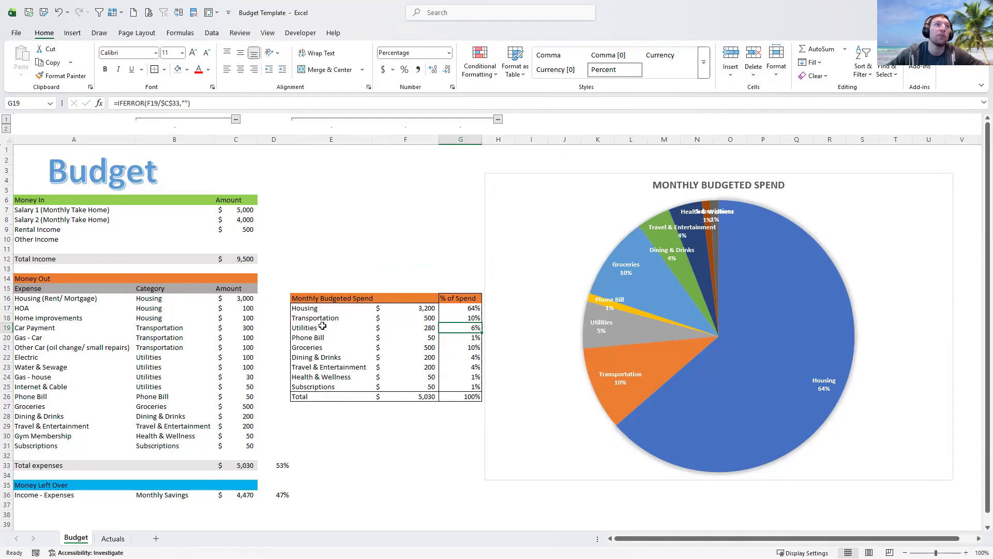
pyautogui.click(341, 262)
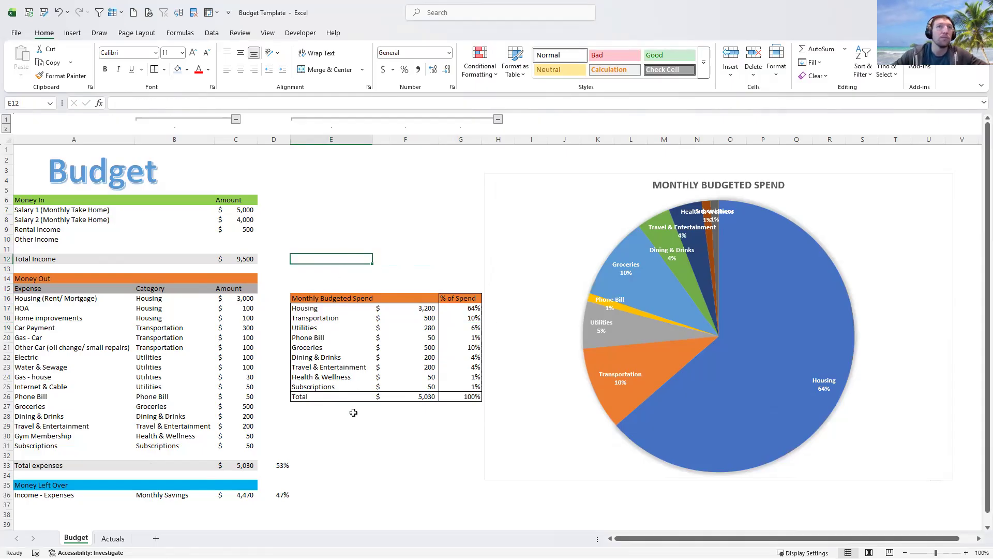
# - Drag the Subscriptions pie label lower, clear of Health & Wellness, then go to the Actuals sheet
pyautogui.click(718, 216)
pyautogui.click(728, 221)
pyautogui.moveTo(727, 222); pyautogui.dragTo(729, 259)
pyautogui.click(707, 215)
pyautogui.click(421, 209)
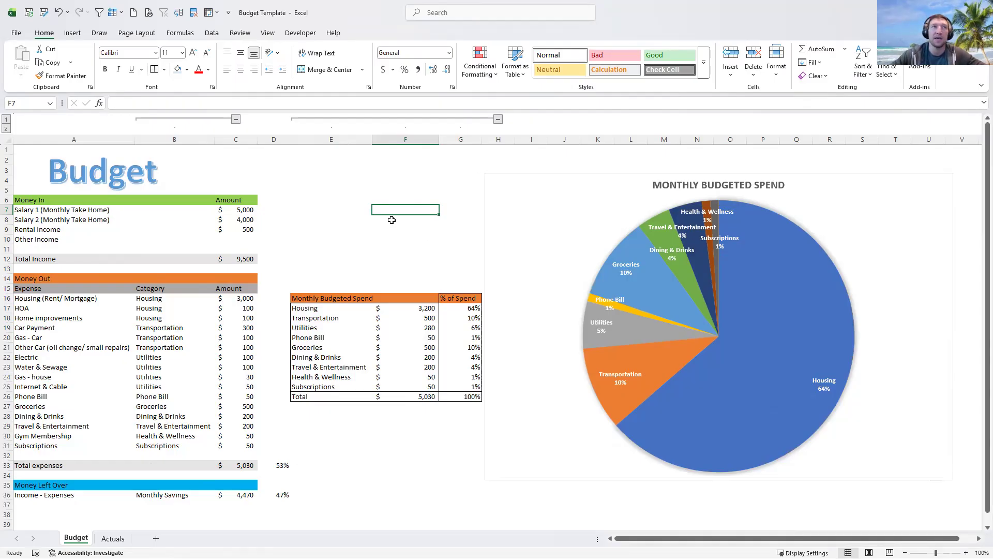
pyautogui.click(348, 248)
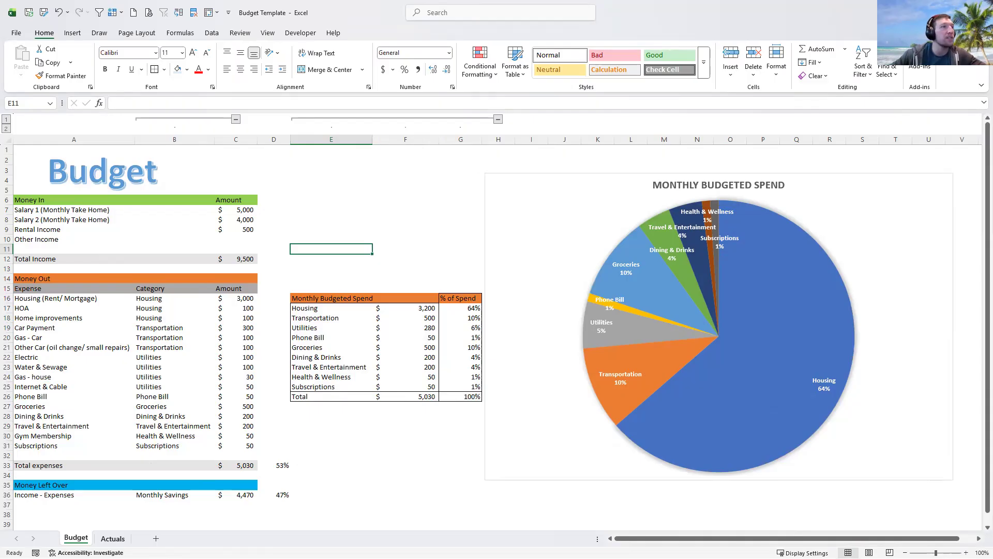
pyautogui.click(113, 538)
# - Select cell A3, the first entry under Date on the Actuals sheet
pyautogui.click(20, 148)
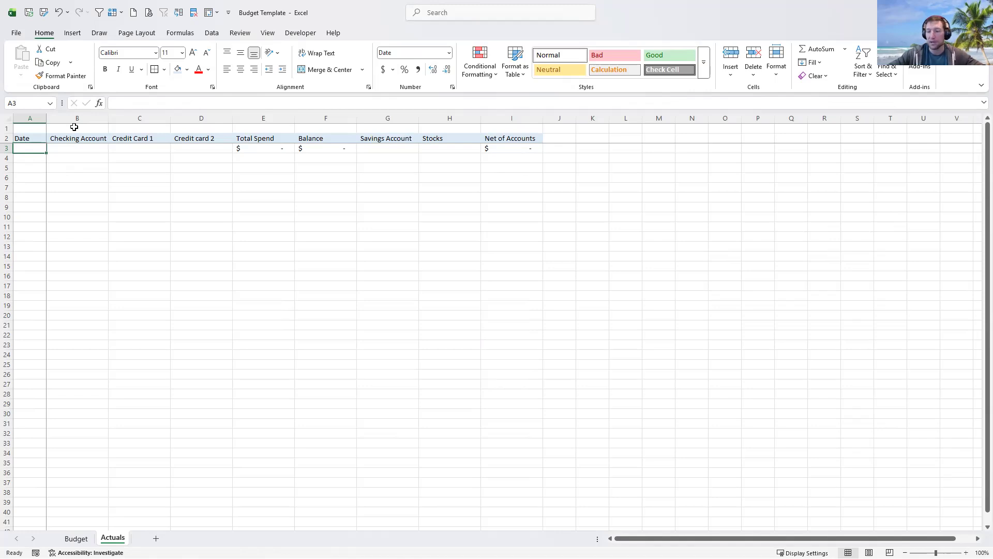
# - Enter 12/1/2025 with Checking 5,000, Credit Card 1 1,000, Credit card 2 2,000, and check E3's total
pyautogui.write('12/1')
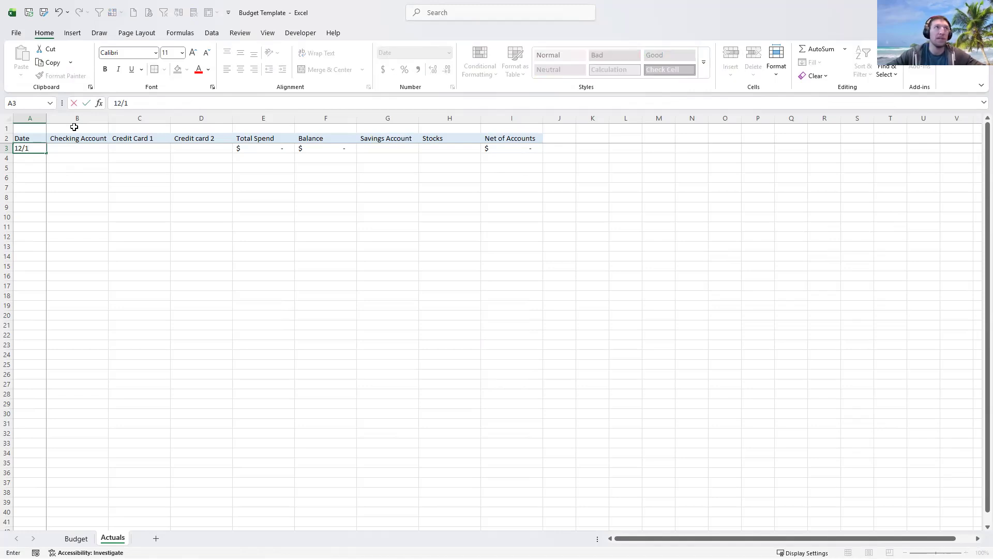
pyautogui.write('/')
pyautogui.write('2025')
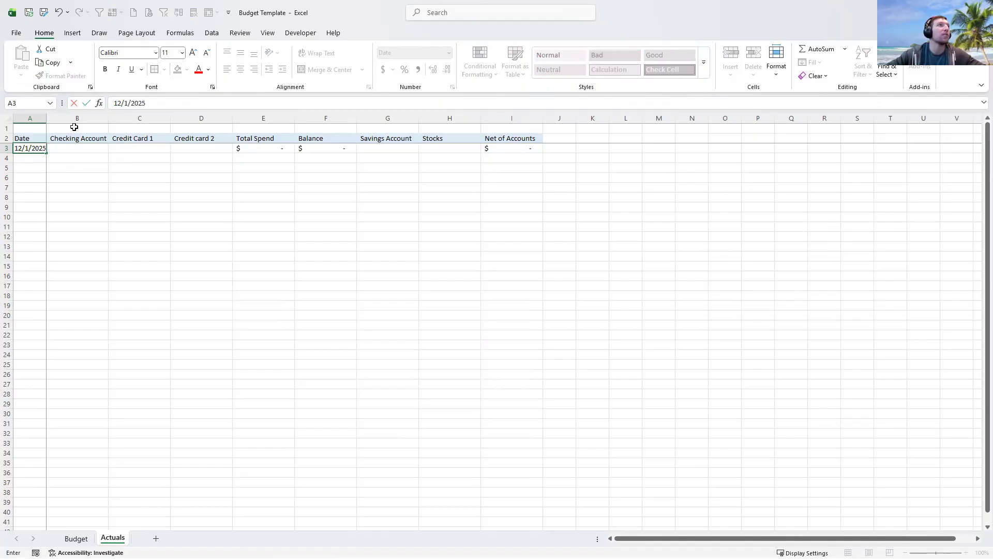
pyautogui.press('Tab')
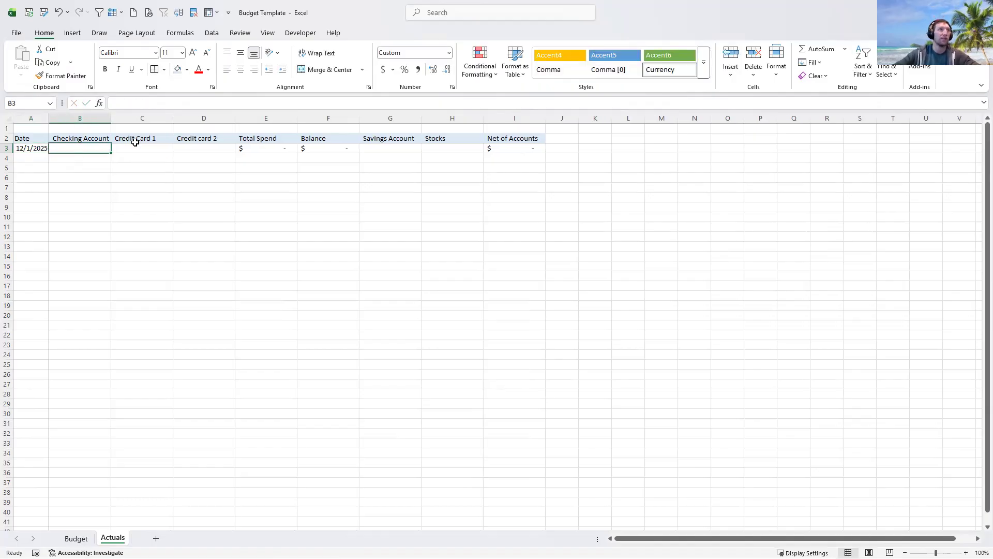
pyautogui.write('5,00')
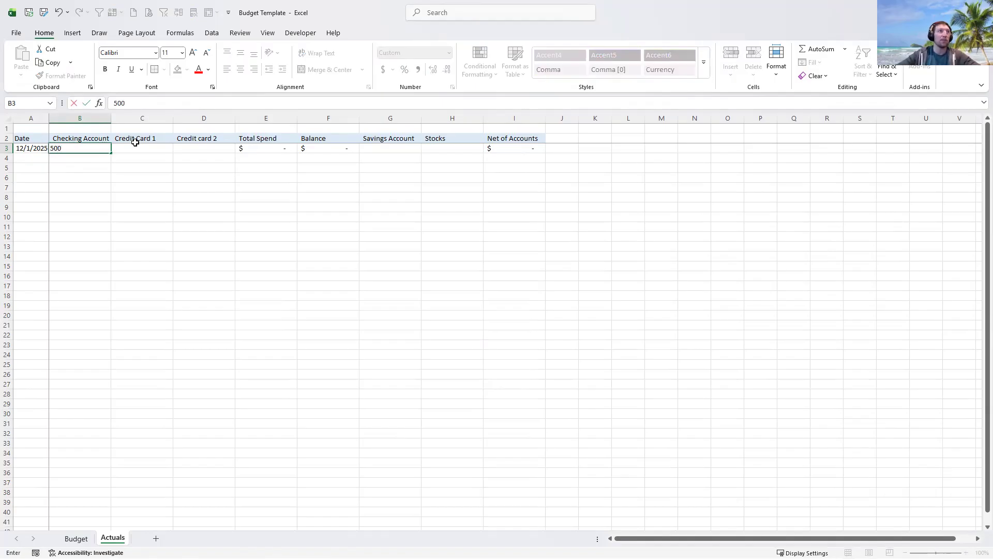
pyautogui.write('0')
pyautogui.press('Tab')
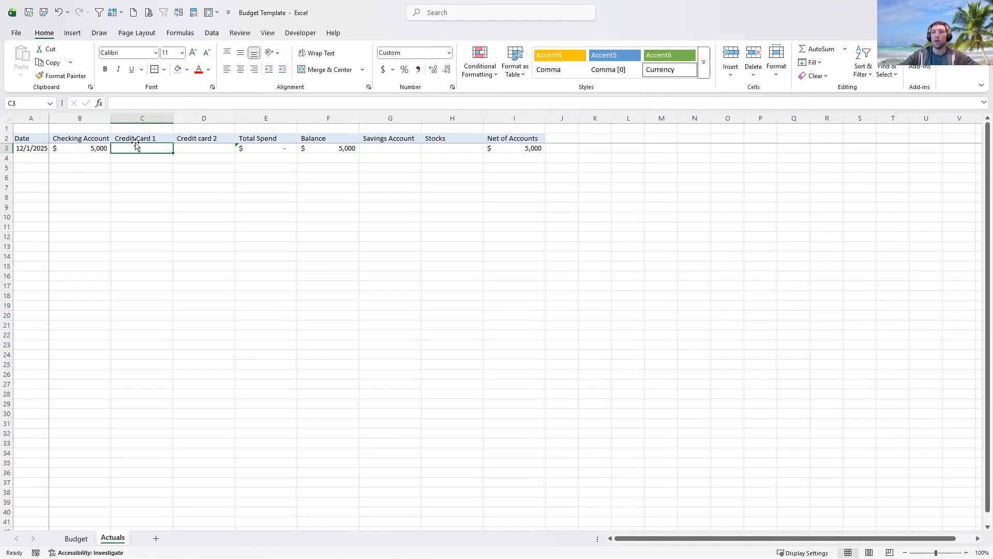
pyautogui.write('1000')
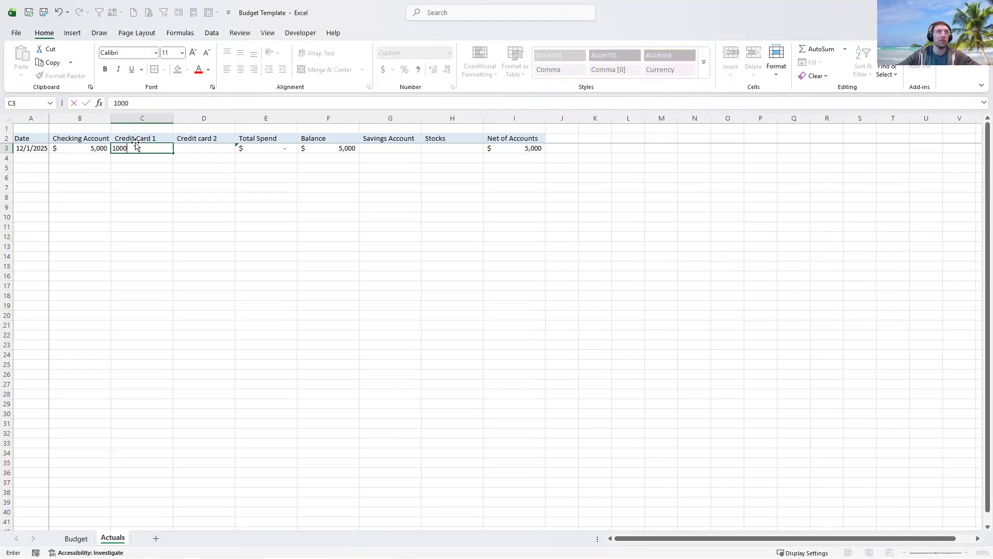
pyautogui.press('Tab')
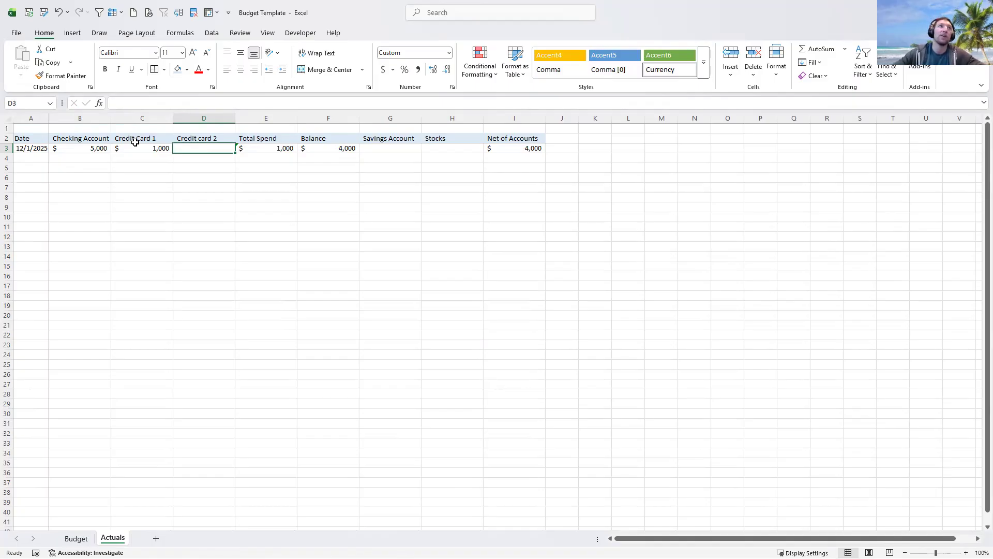
pyautogui.write('2,00')
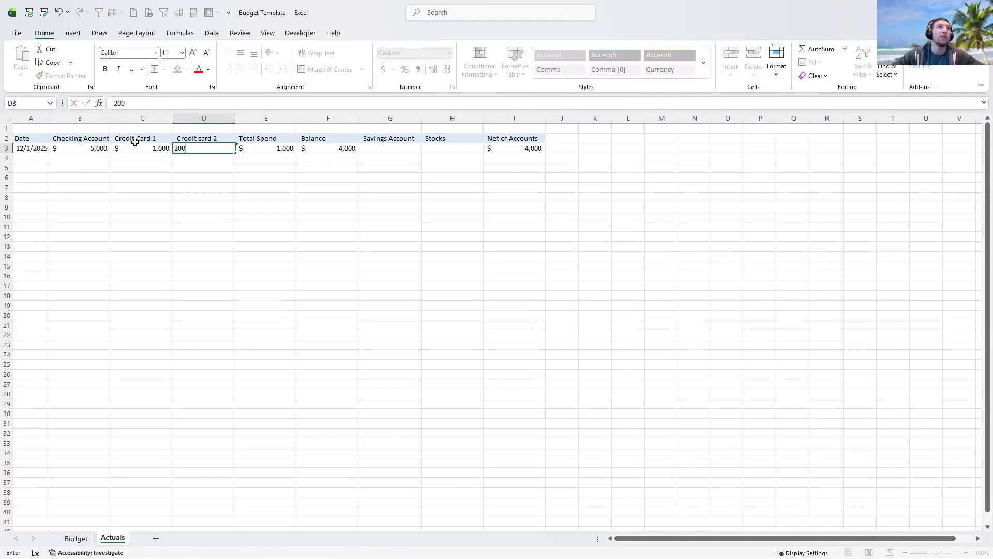
pyautogui.write('0')
pyautogui.press('Tab')
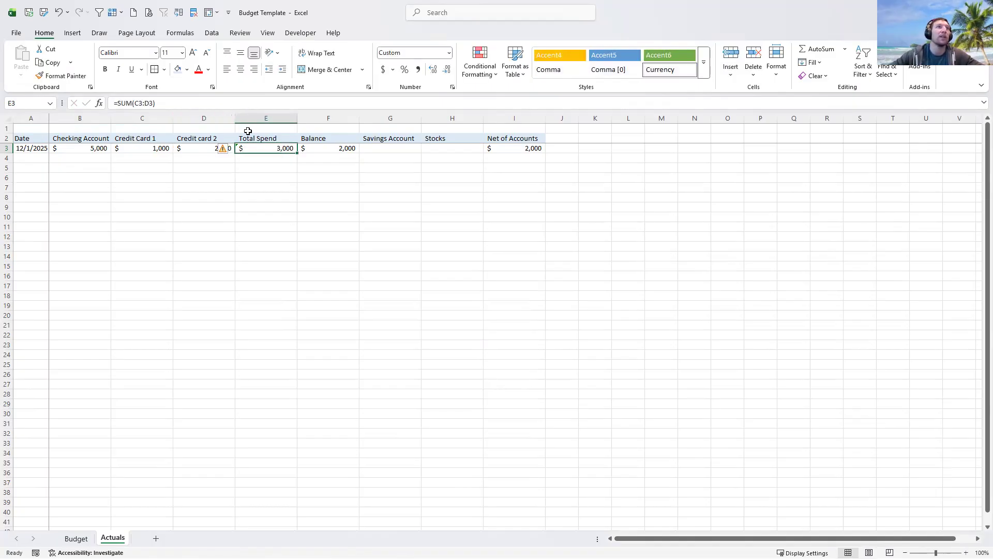
pyautogui.doubleClick(283, 151)
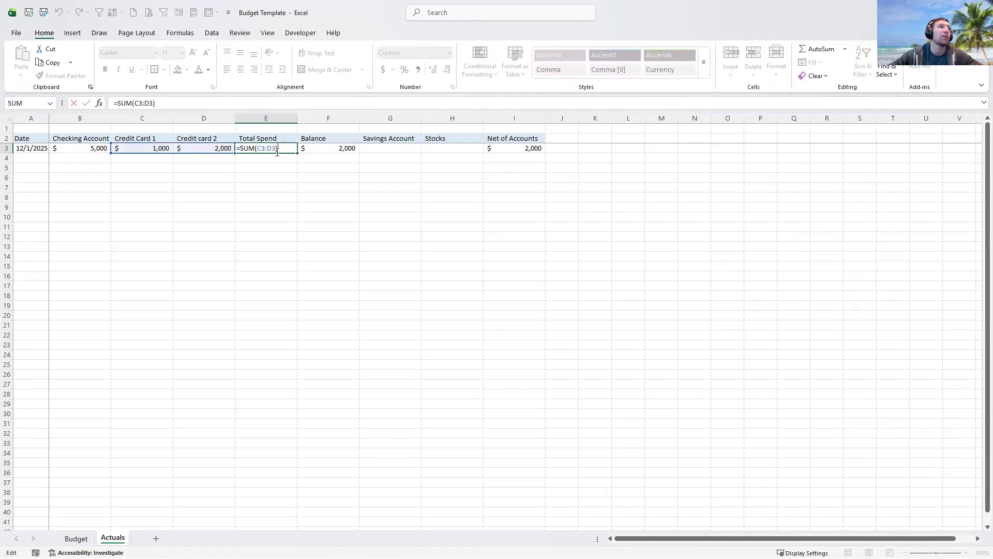
# - Review the Total Spend and Balance formulas in E3 and F3 without changing them
pyautogui.press('Escape')
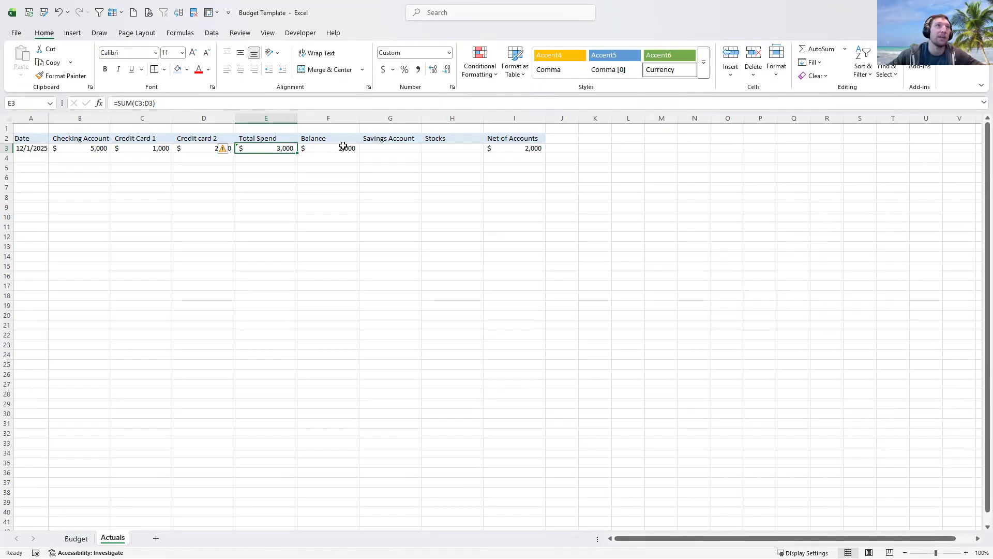
pyautogui.click(341, 148)
pyautogui.doubleClick(340, 147)
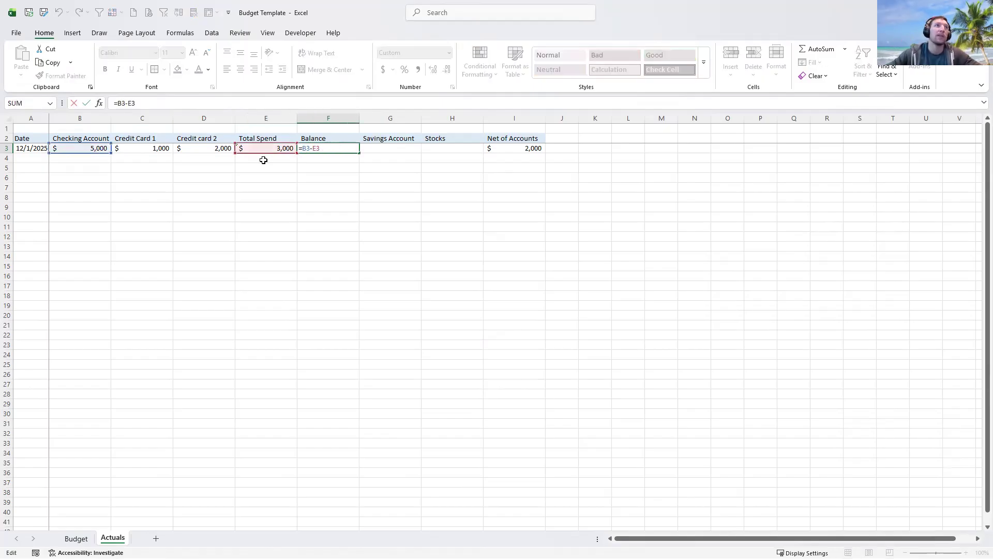
pyautogui.press('Escape')
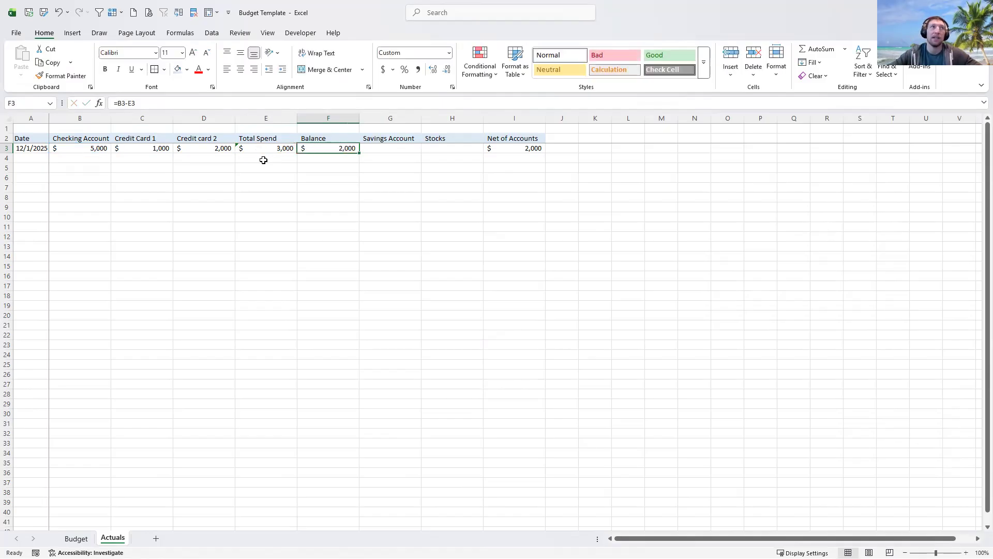
# - Enter savings of 10,000 and stocks of 1,000 in the 12/1/2025 row
pyautogui.click(380, 147)
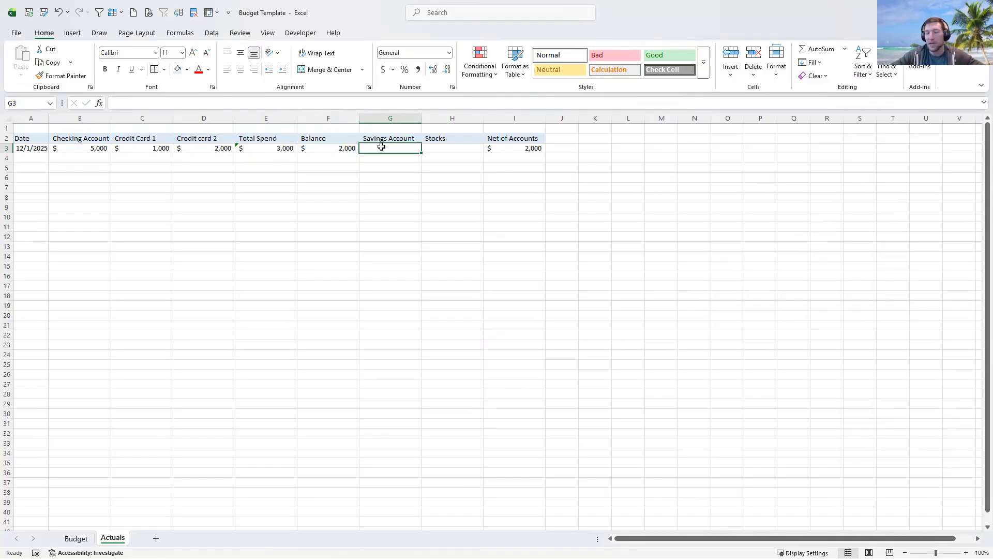
pyautogui.write('10000')
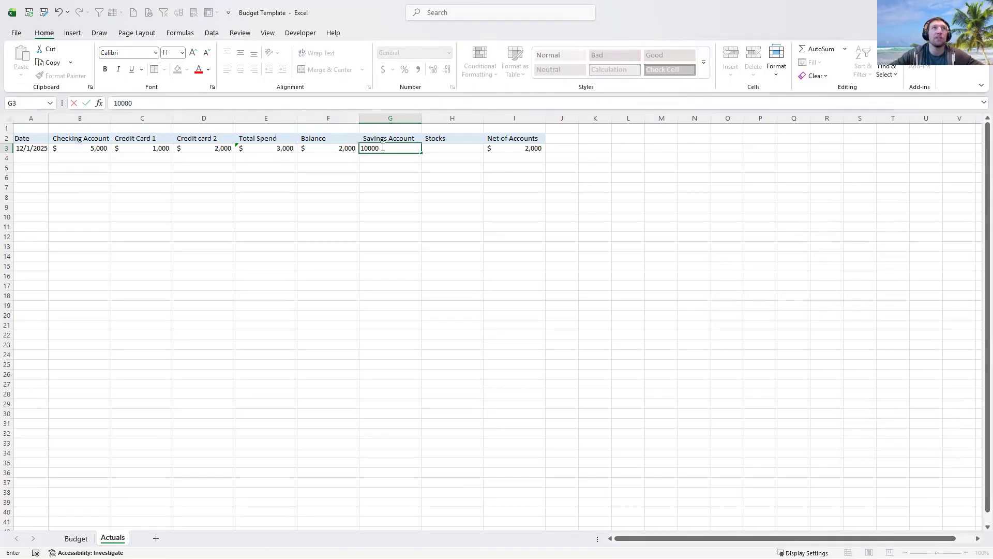
pyautogui.press('Tab')
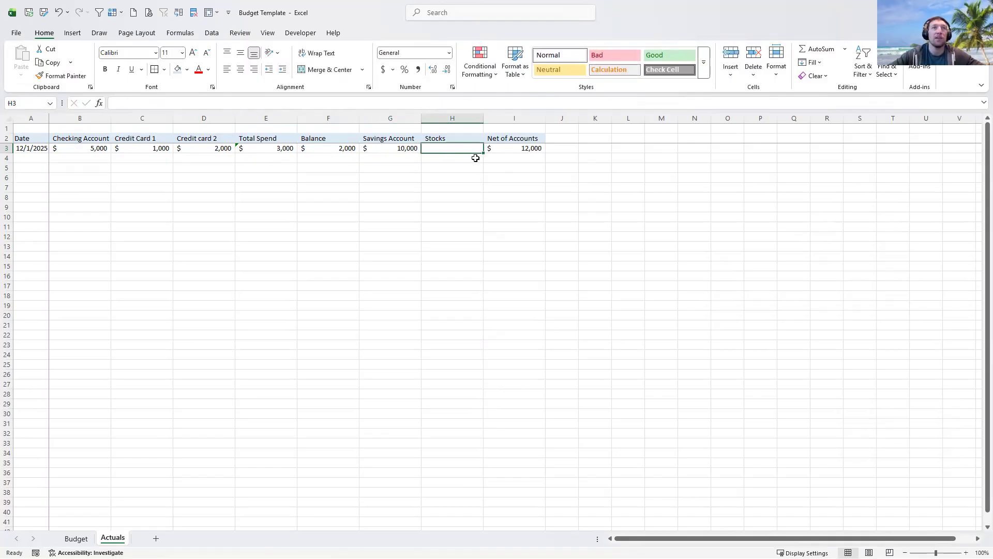
pyautogui.write('1000')
pyautogui.press('Return')
# - Verify the Net of Accounts formula in I3, then begin the 1/1/2026 date in A4
pyautogui.click(507, 149)
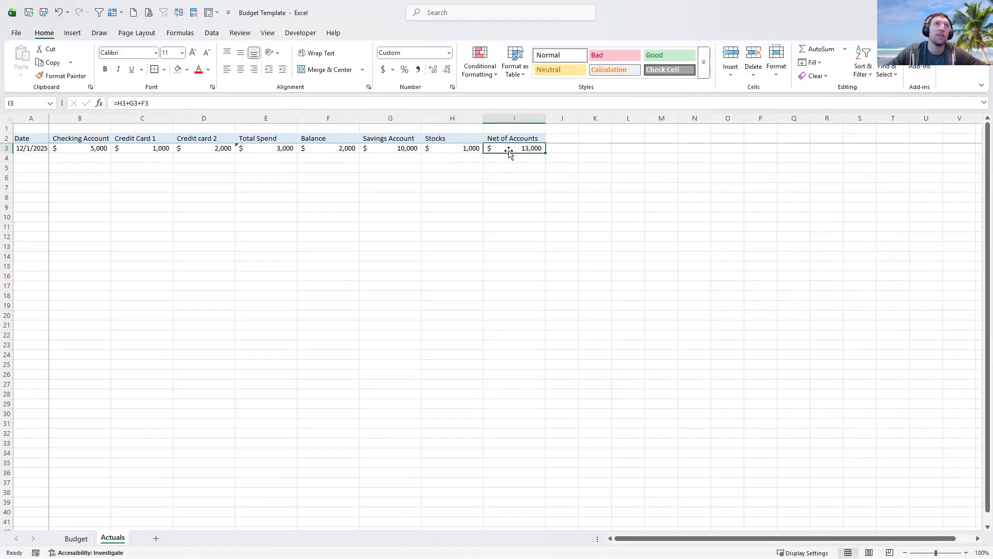
pyautogui.doubleClick(517, 148)
pyautogui.press('Escape')
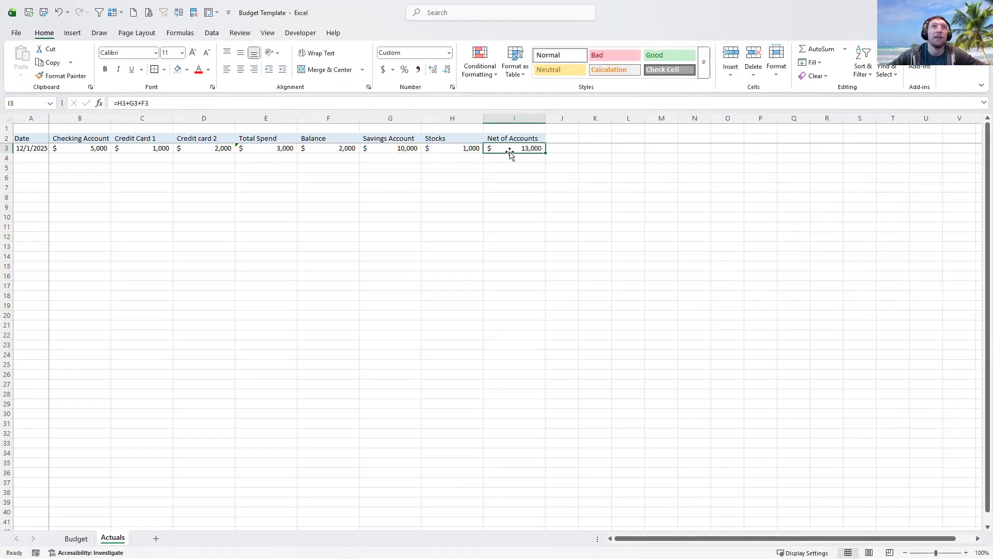
pyautogui.click(33, 157)
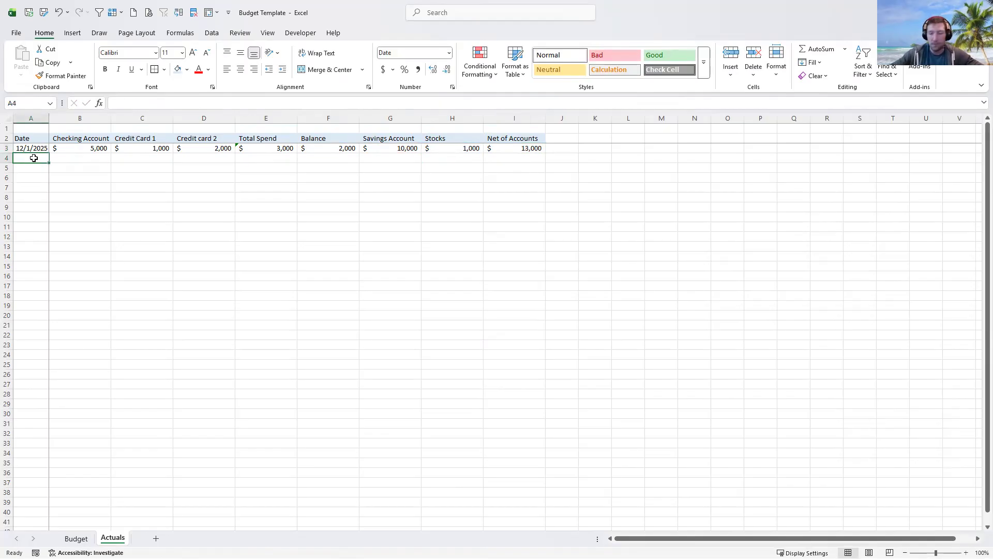
pyautogui.write('1/1/')
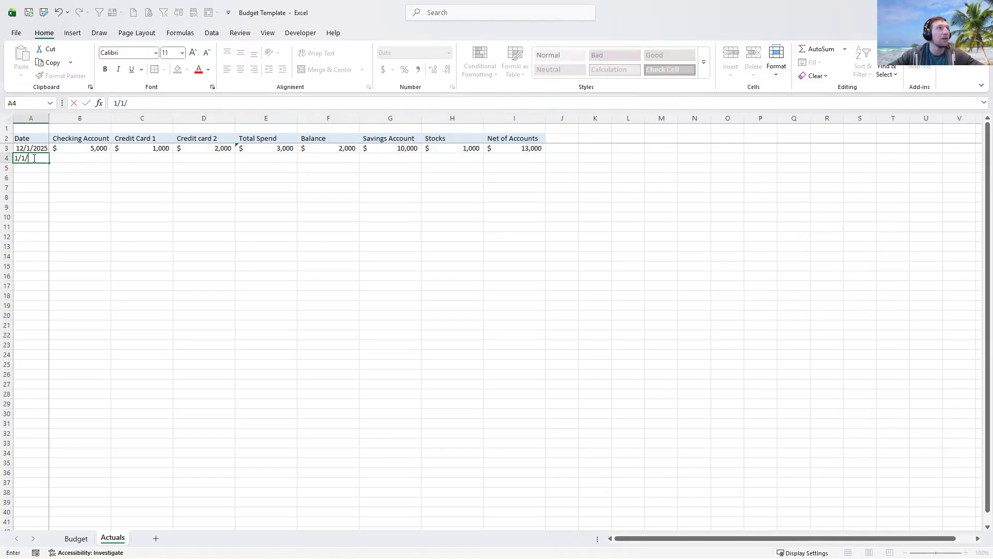
pyautogui.write('2026')
# - Complete the 1/1/2026 row with Checking 6,000, Credit Card 1 500 and Credit card 2 1,000
pyautogui.press('Tab')
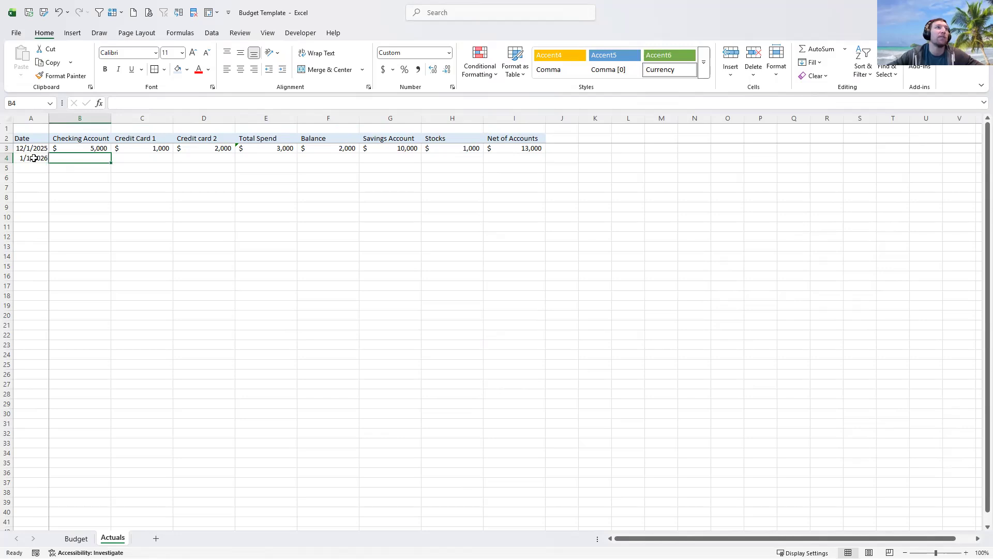
pyautogui.write('6000')
pyautogui.press('Tab')
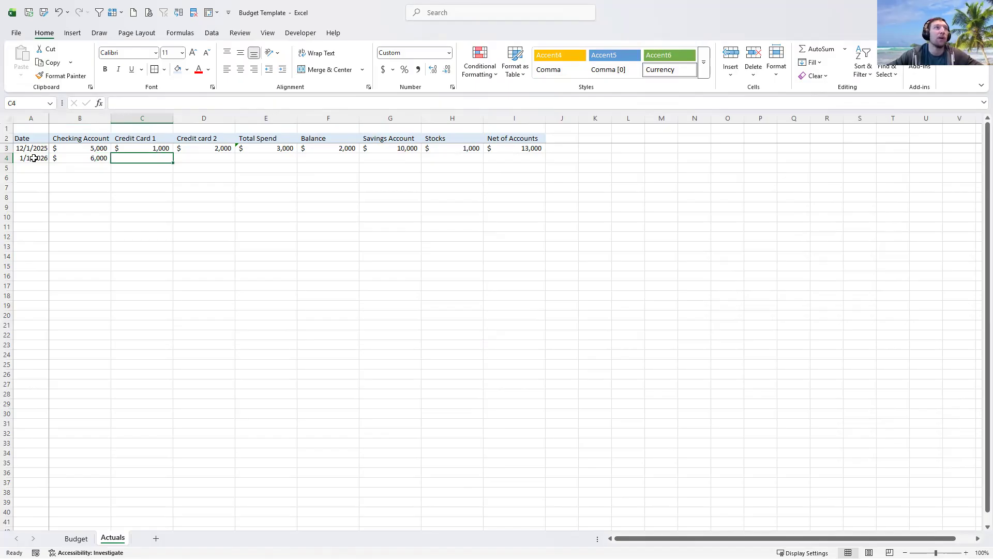
pyautogui.write('500')
pyautogui.press('Tab')
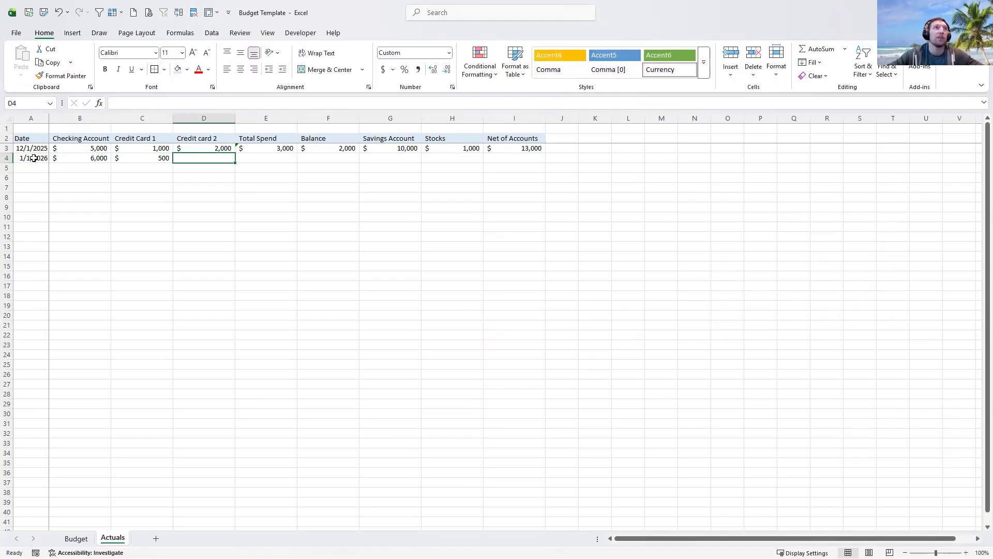
pyautogui.write('1000')
pyautogui.press('Tab')
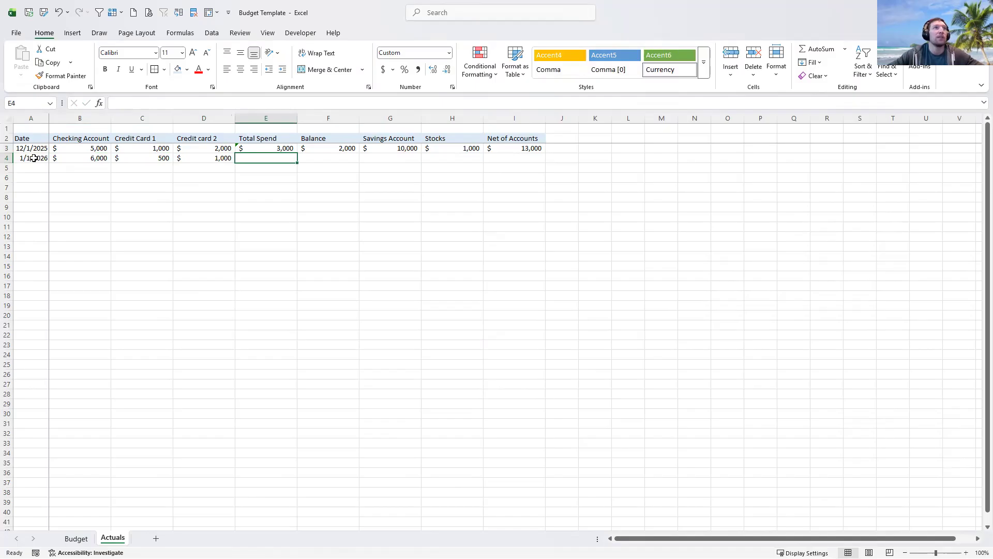
# - Fill the Total Spend, Balance and Net of Accounts formulas down into row 4
pyautogui.moveTo(282, 149); pyautogui.dragTo(360, 163)
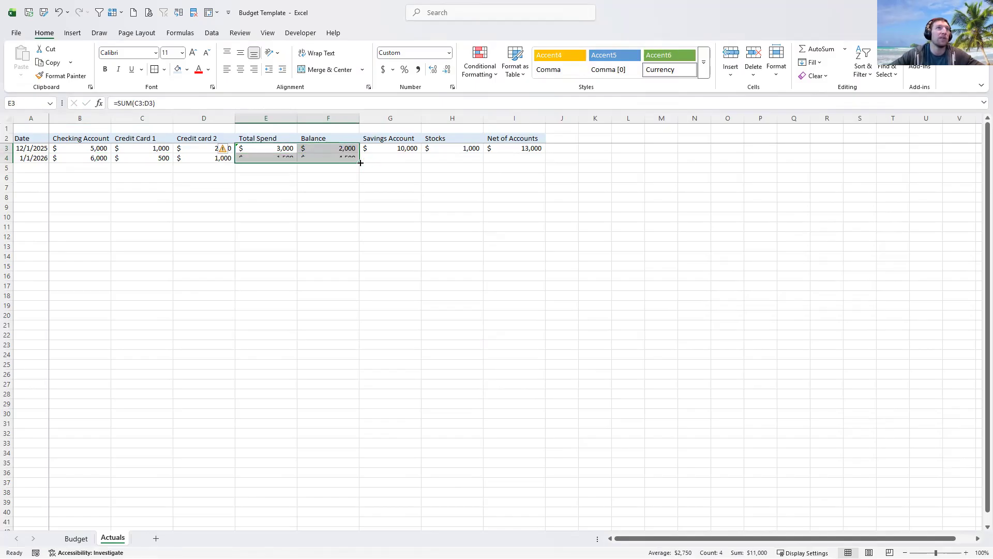
pyautogui.click(522, 149)
pyautogui.moveTo(547, 153); pyautogui.dragTo(547, 162)
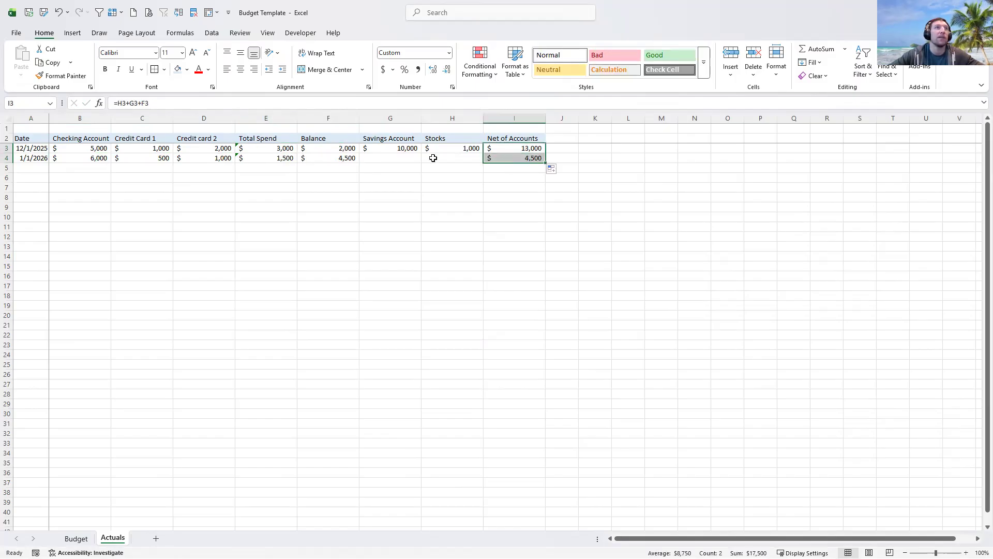
# - Enter January savings of 11,000 and stocks of 1,000
pyautogui.click(392, 156)
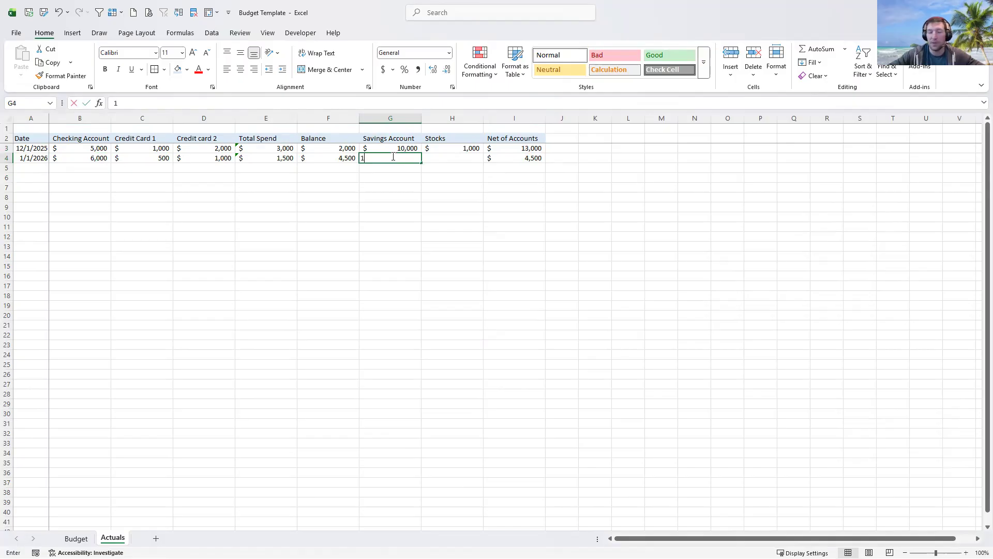
pyautogui.write('11,000')
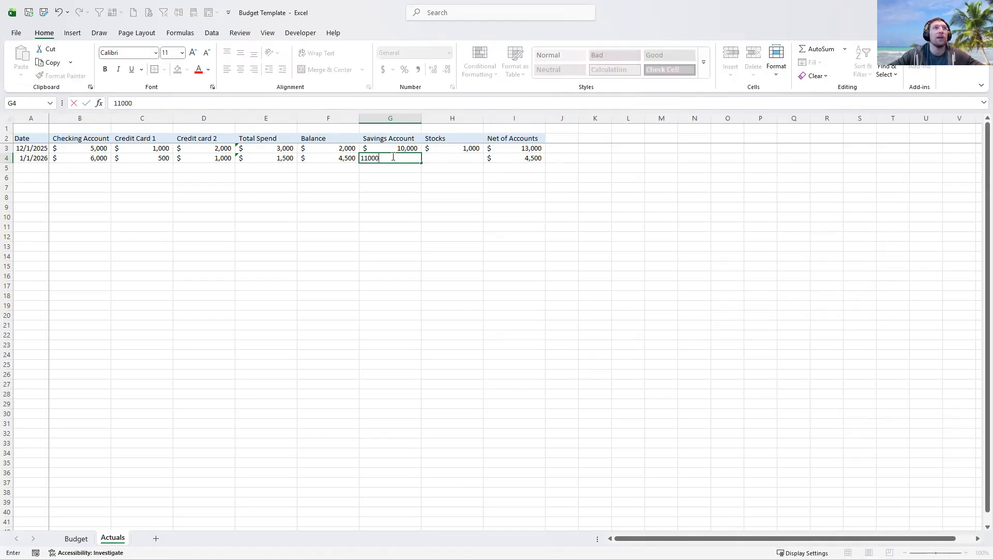
pyautogui.press('Tab')
pyautogui.write('1000')
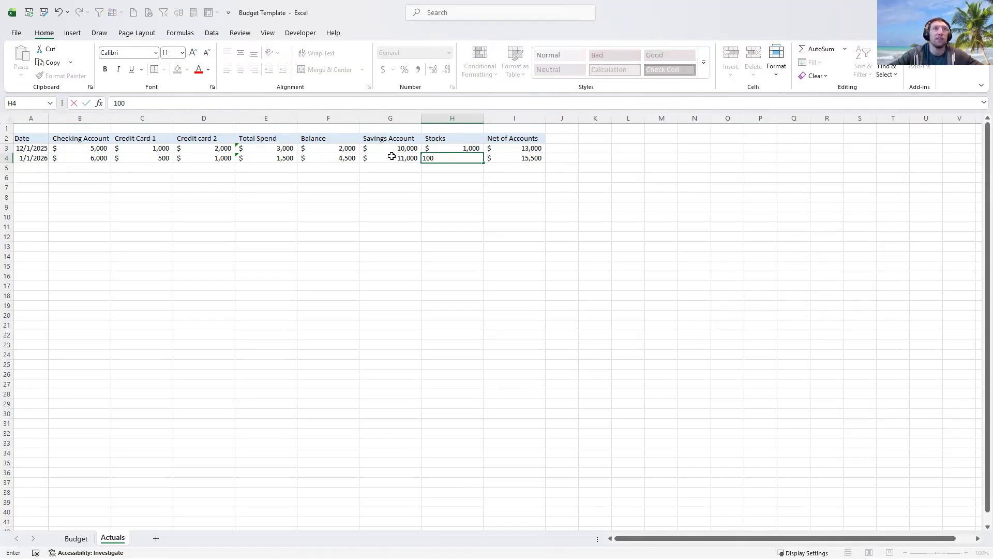
pyautogui.press('Return')
pyautogui.click(590, 158)
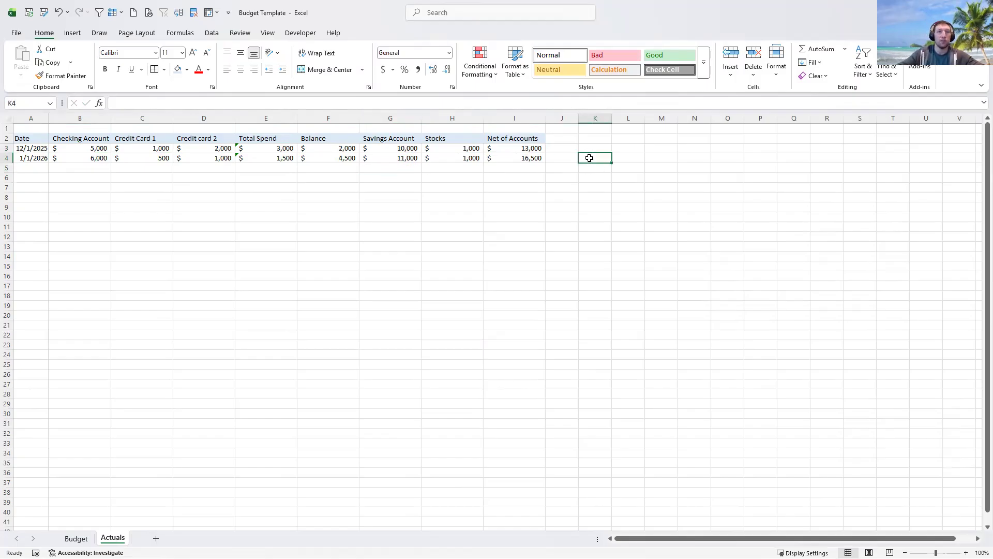
# - Enter =I4-I3 in K4 to show January's 3,500 net worth change
pyautogui.write('=')
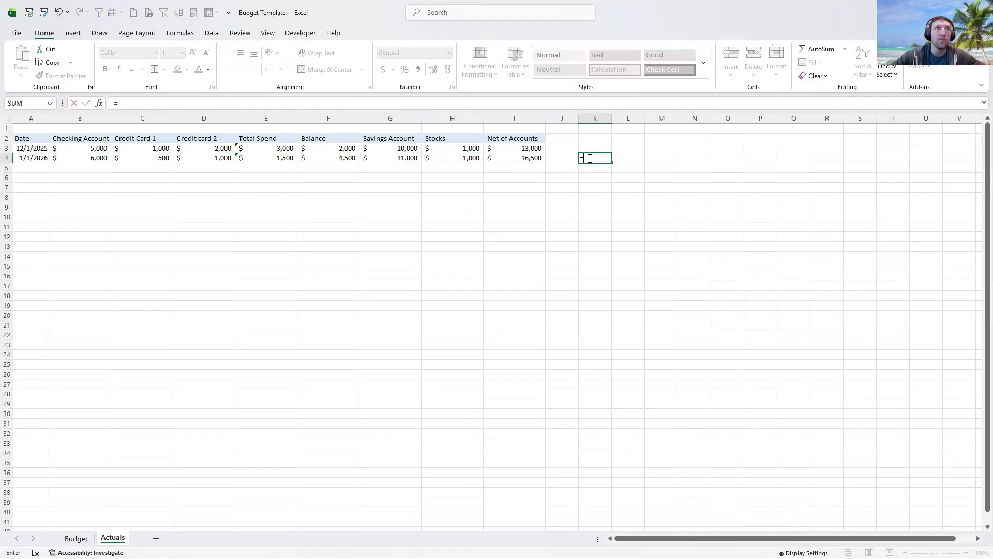
pyautogui.click(521, 158)
pyautogui.write('-')
pyautogui.click(525, 148)
pyautogui.press('Return')
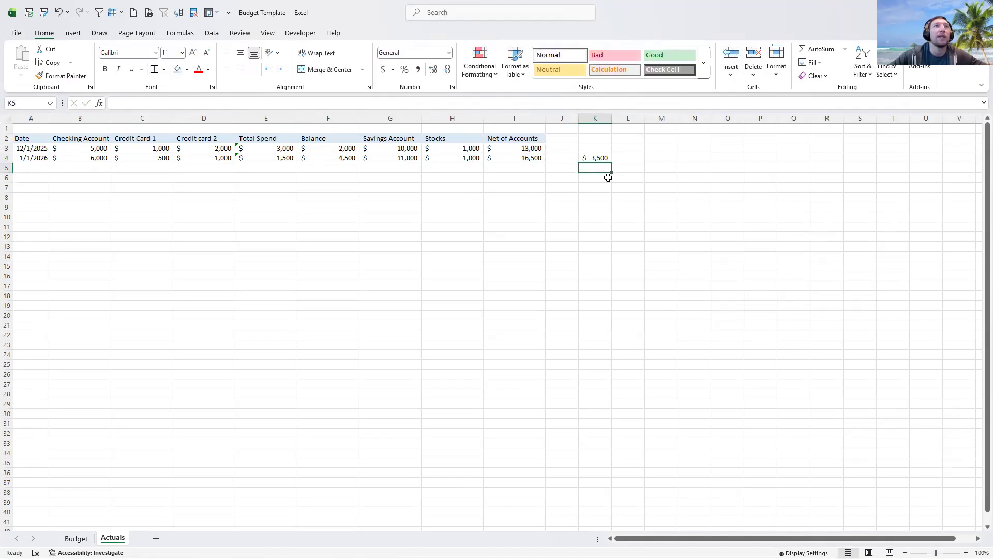
pyautogui.click(590, 159)
pyautogui.hotkey('ctrl', 'Return')
# - Add the 2/1/2026 row with Checking 7,000, Credit Card 1 1,000 and Credit card 2 1,500
pyautogui.click(18, 166)
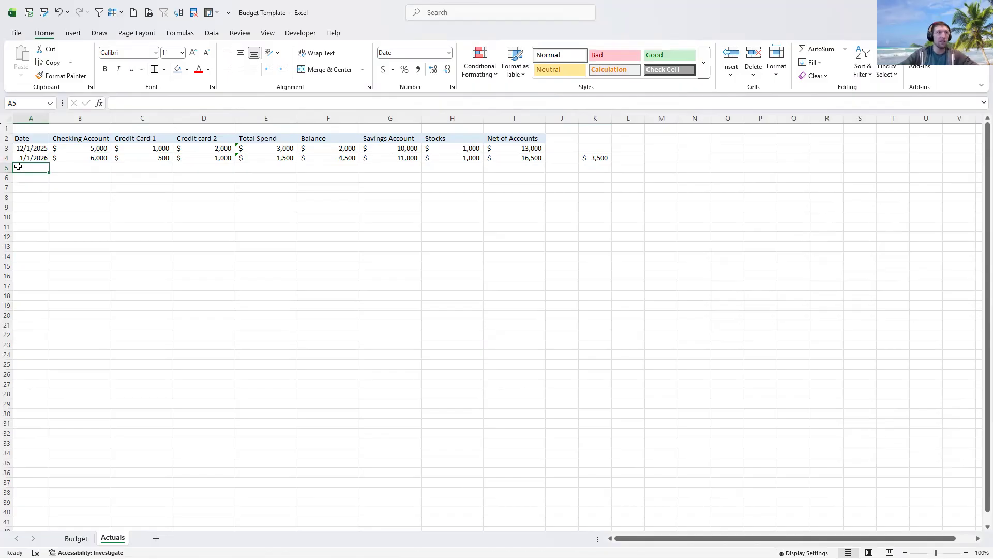
pyautogui.write('2')
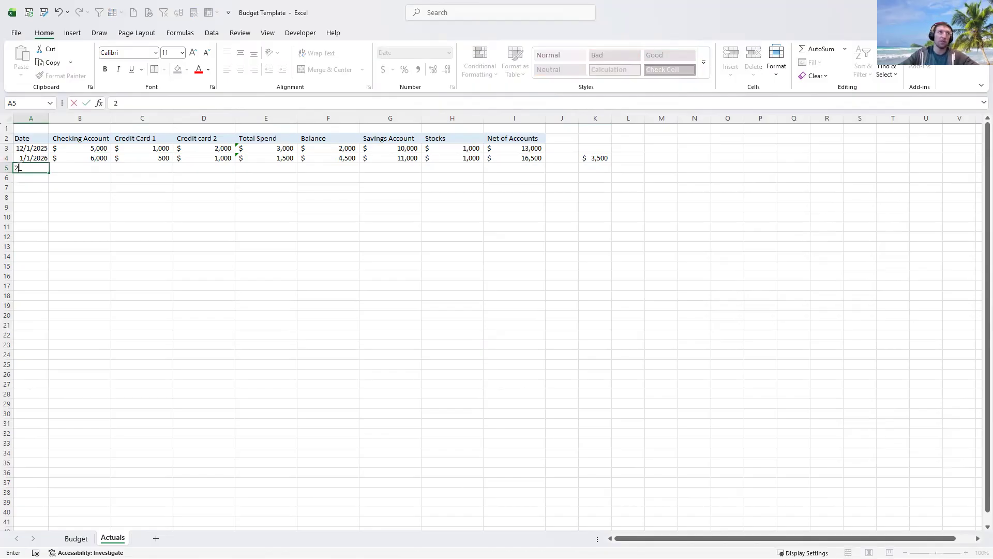
pyautogui.write('/12026')
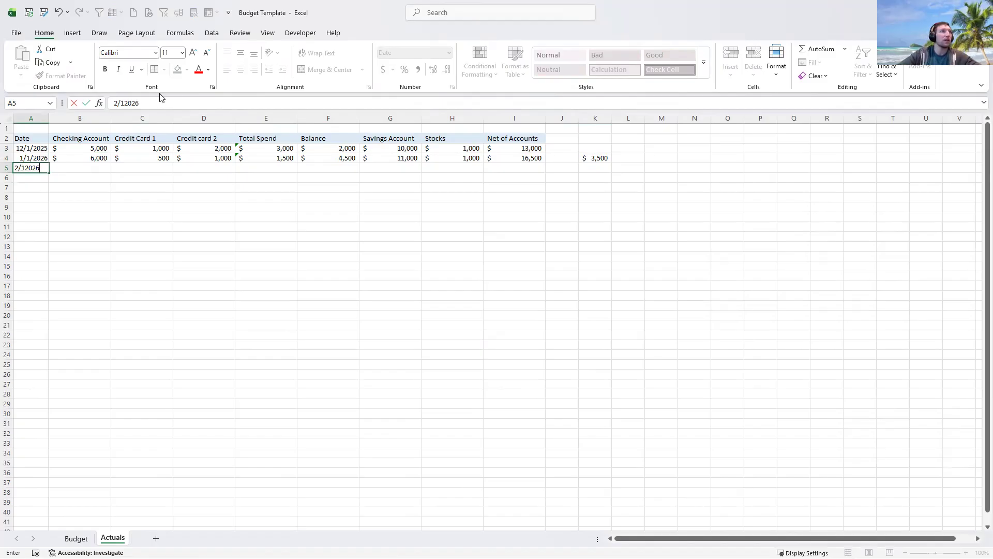
pyautogui.click(128, 103)
pyautogui.write('/')
pyautogui.press('Tab')
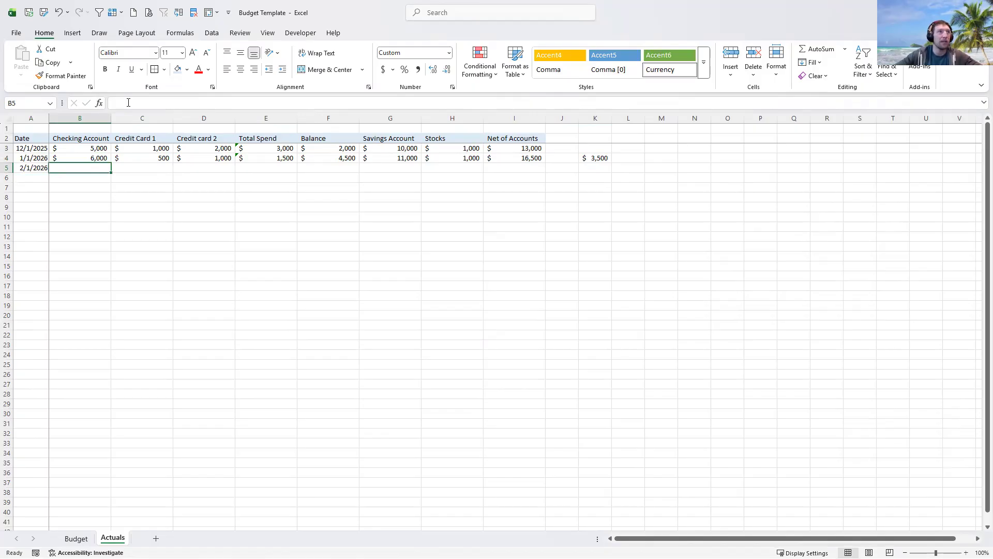
pyautogui.write('7,00')
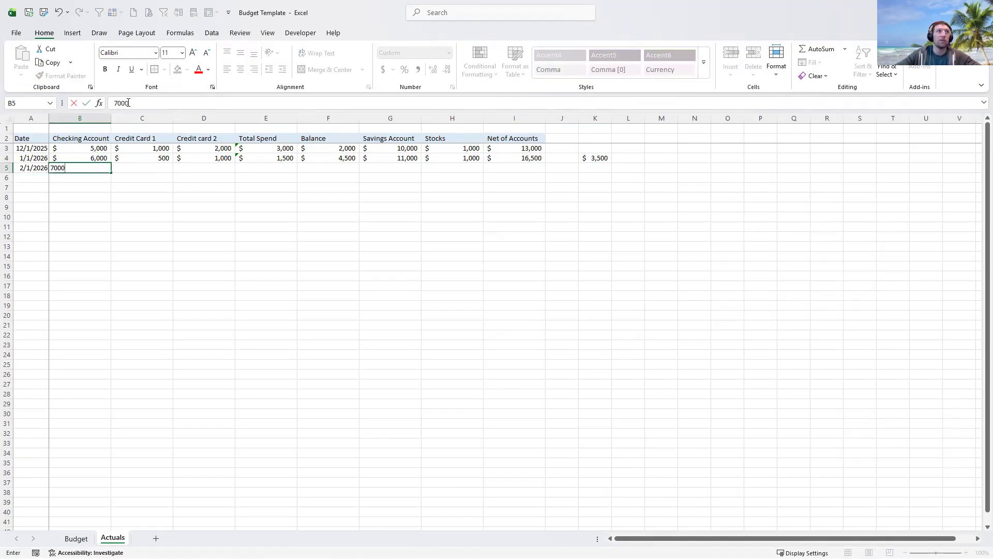
pyautogui.write('0')
pyautogui.press('Tab')
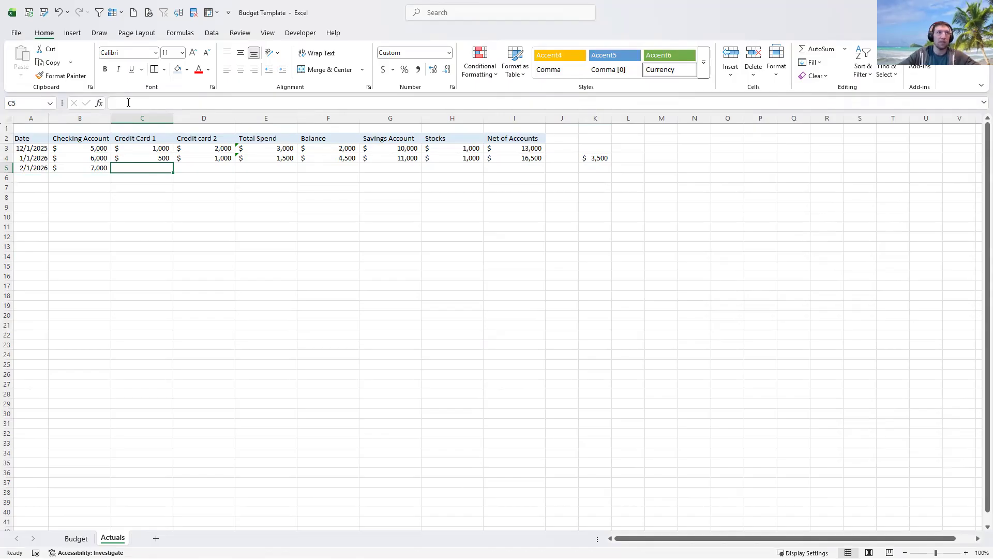
pyautogui.write('1,00')
pyautogui.write('00')
pyautogui.press('Tab')
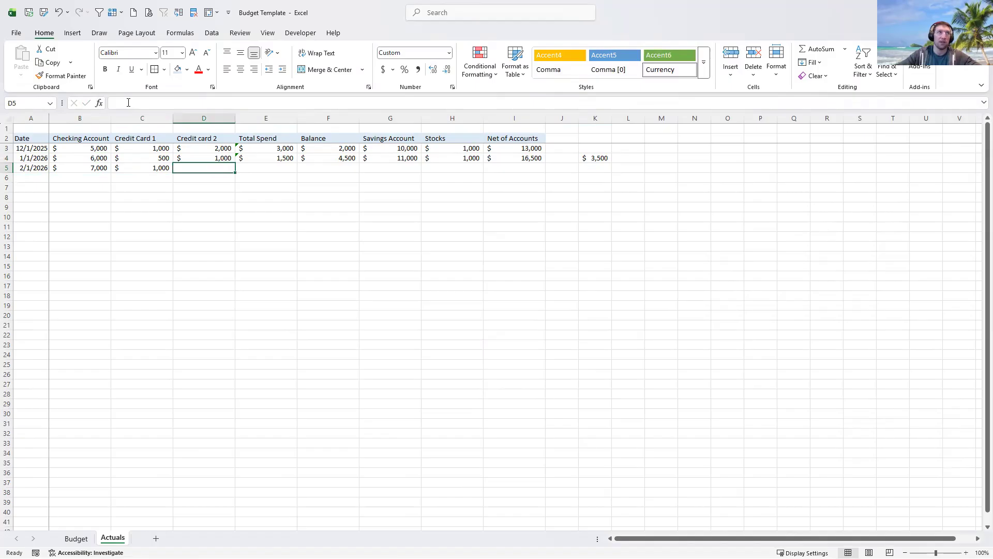
pyautogui.write('1500')
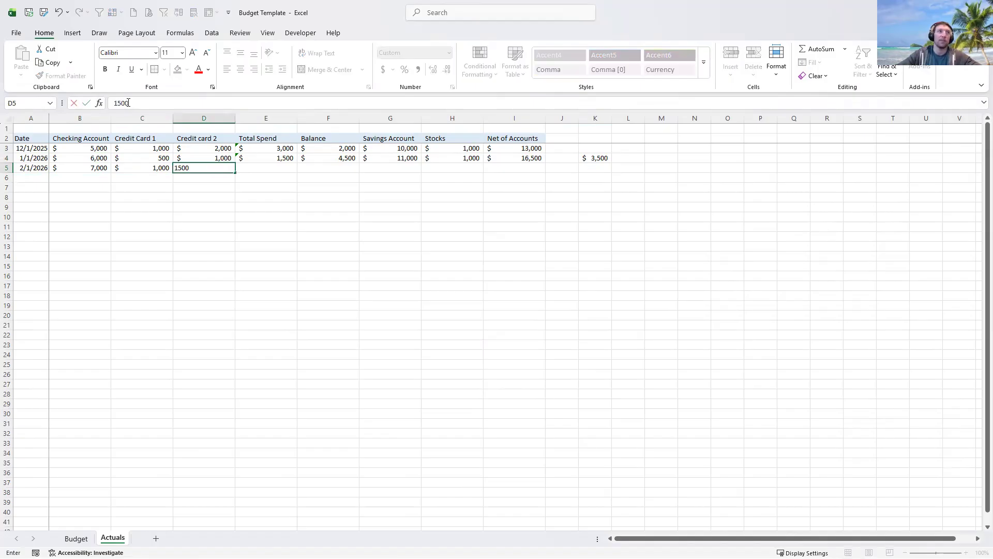
pyautogui.press('Tab')
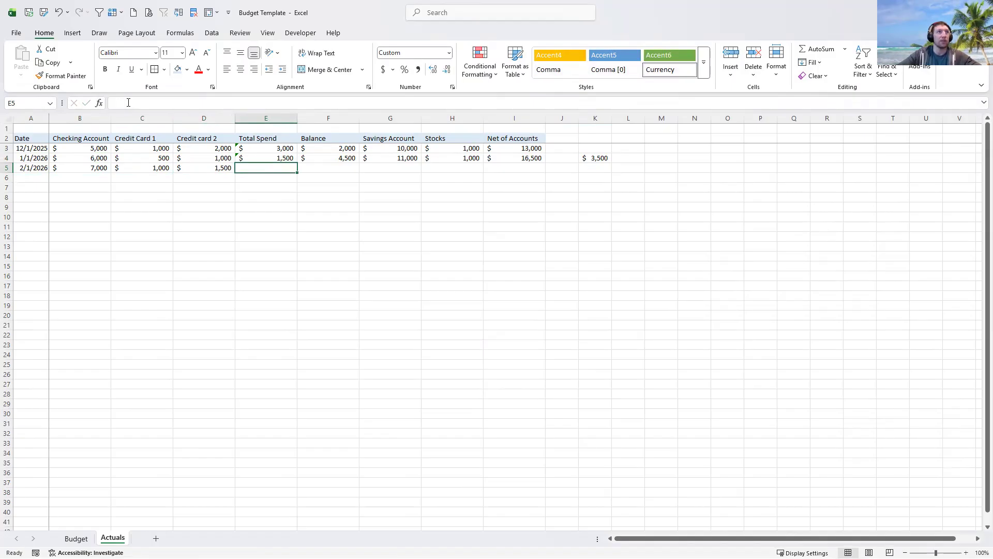
# - Copy the Total Spend, Balance and Net of Accounts formulas into row 5
pyautogui.moveTo(266, 155); pyautogui.dragTo(357, 171)
pyautogui.click(517, 158)
pyautogui.moveTo(548, 165); pyautogui.dragTo(548, 174)
# - Enter February savings of 12,000 and stocks of 1,000
pyautogui.click(393, 167)
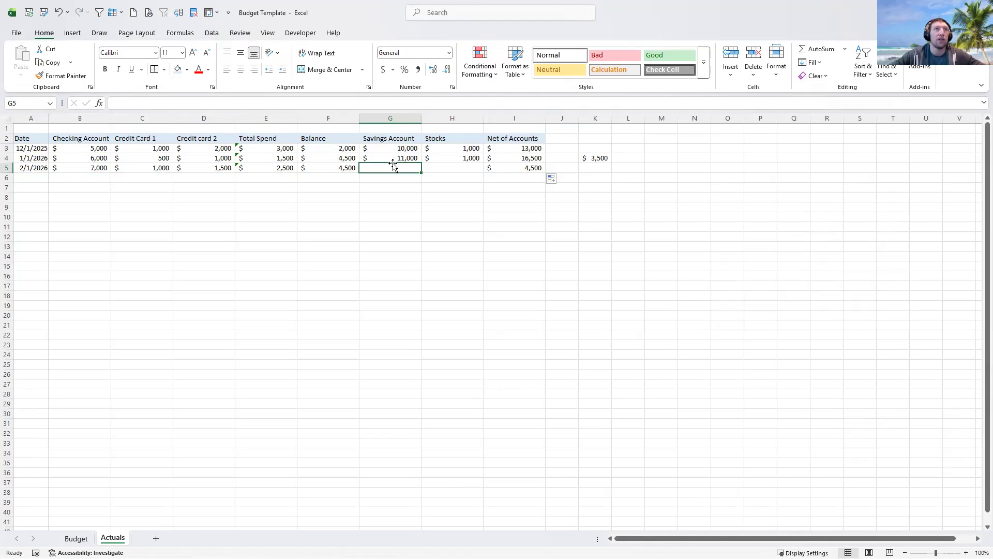
pyautogui.write('12000')
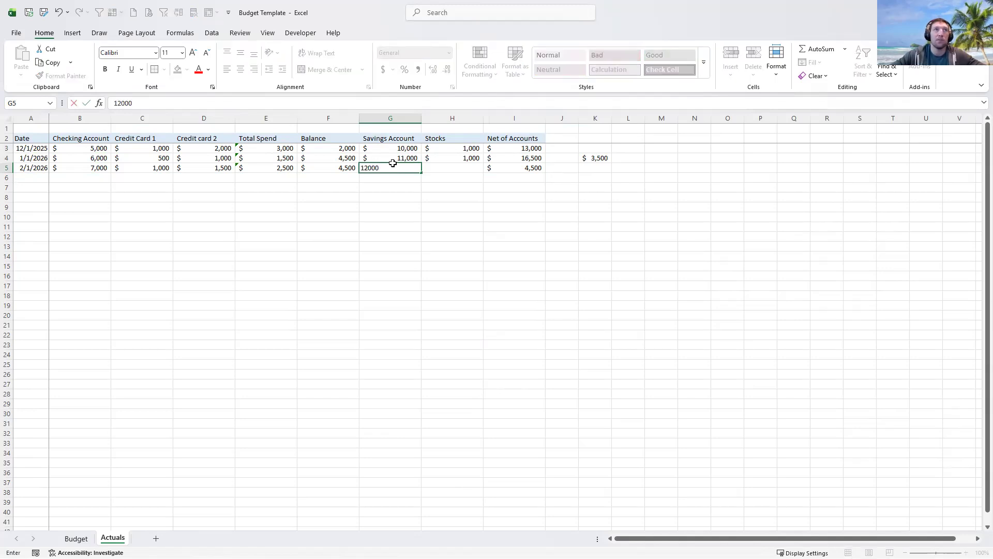
pyautogui.press('Tab')
pyautogui.write('12,')
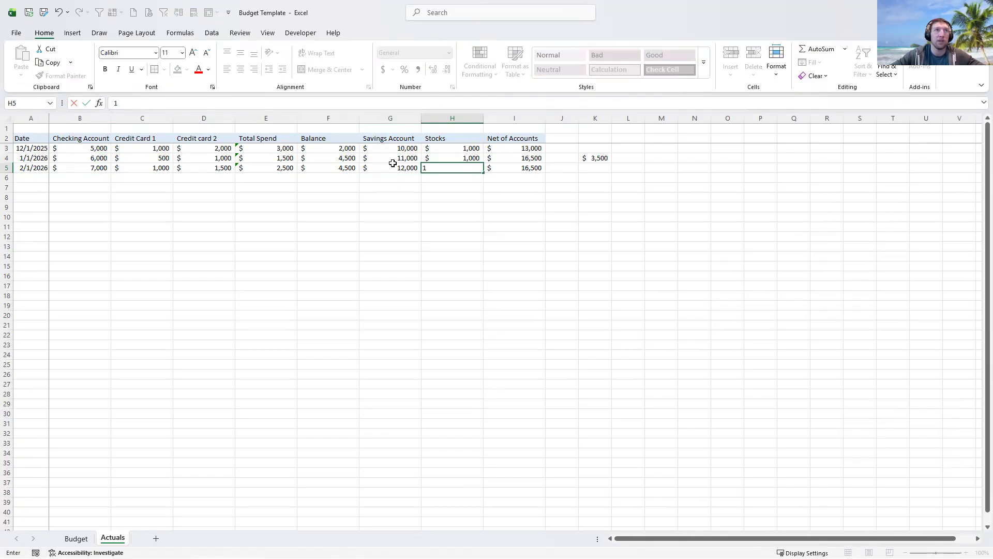
pyautogui.write('000')
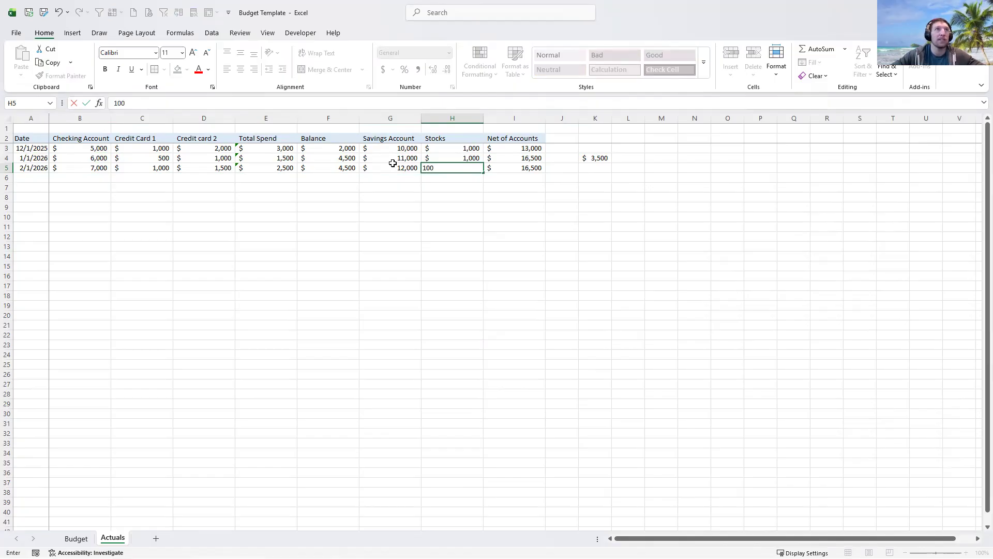
pyautogui.press('Return')
pyautogui.click(606, 156)
# - Fill K4's change formula down to K5, giving February's 1,000 increase via =I5-I4
pyautogui.moveTo(612, 162); pyautogui.dragTo(600, 173)
pyautogui.doubleClick(597, 170)
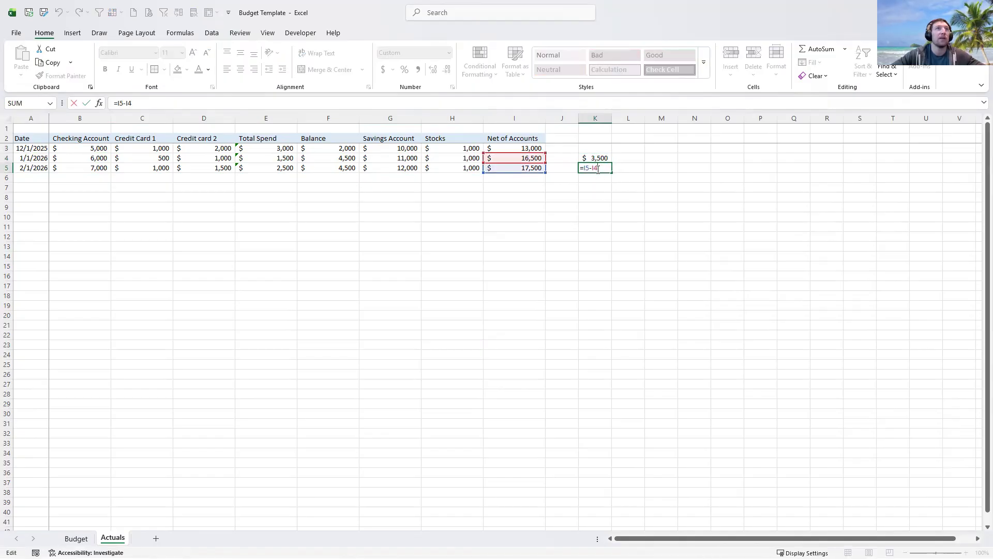
pyautogui.press('Escape')
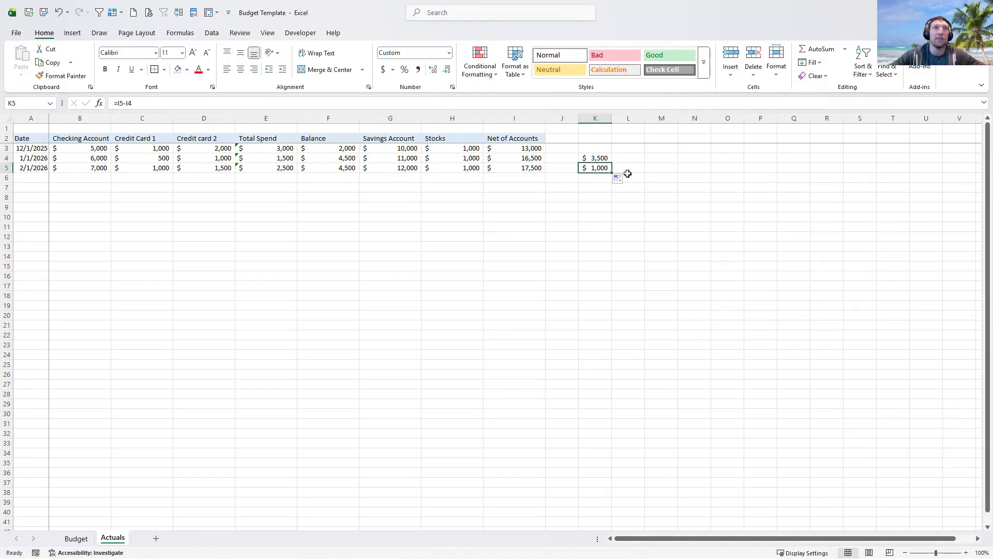
pyautogui.click(596, 181)
pyautogui.moveTo(595, 158); pyautogui.dragTo(596, 170)
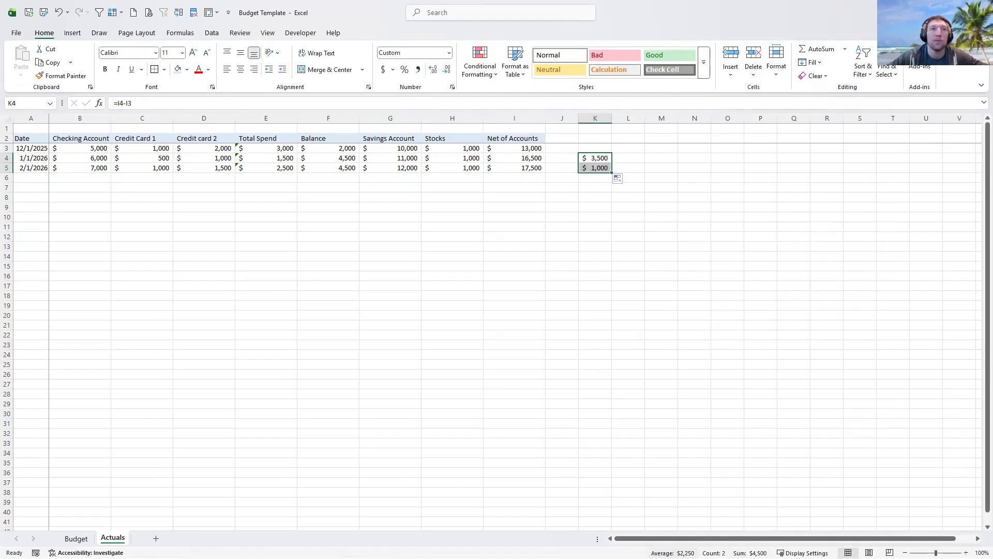
pyautogui.click(631, 168)
pyautogui.click(636, 179)
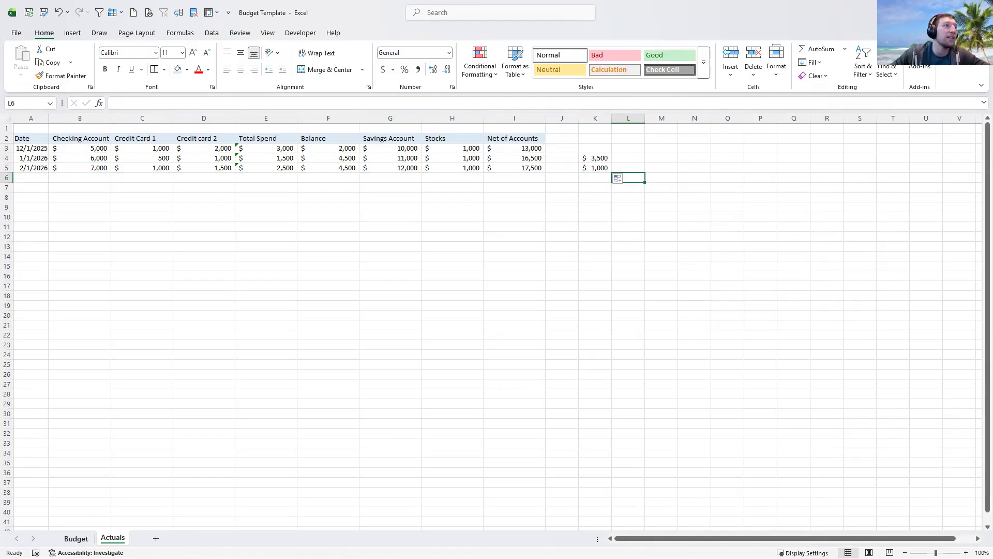
pyautogui.click(76, 538)
# - Review the Budget sheet's HOA expense and the Monthly Savings formulas in C36 and D36
pyautogui.click(242, 495)
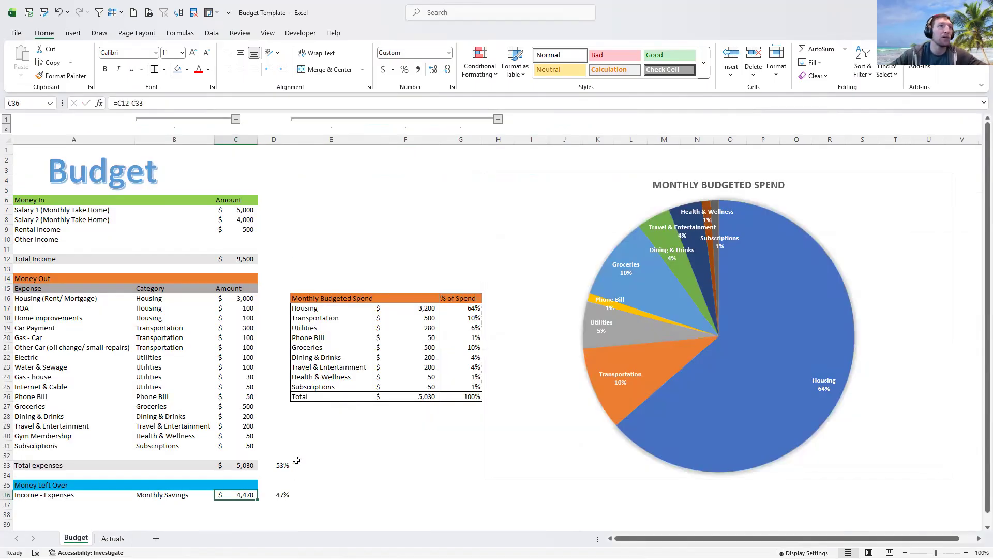
pyautogui.click(313, 455)
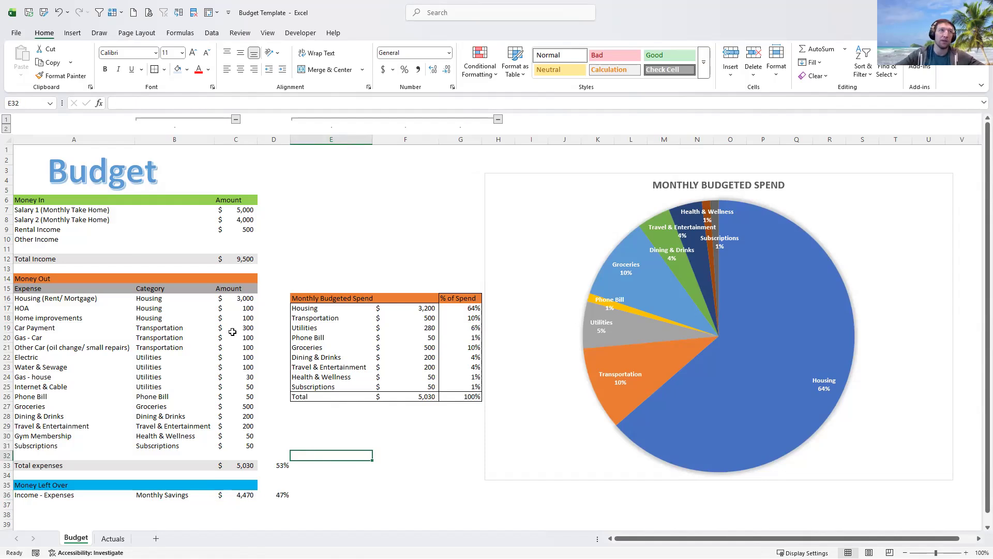
pyautogui.click(239, 309)
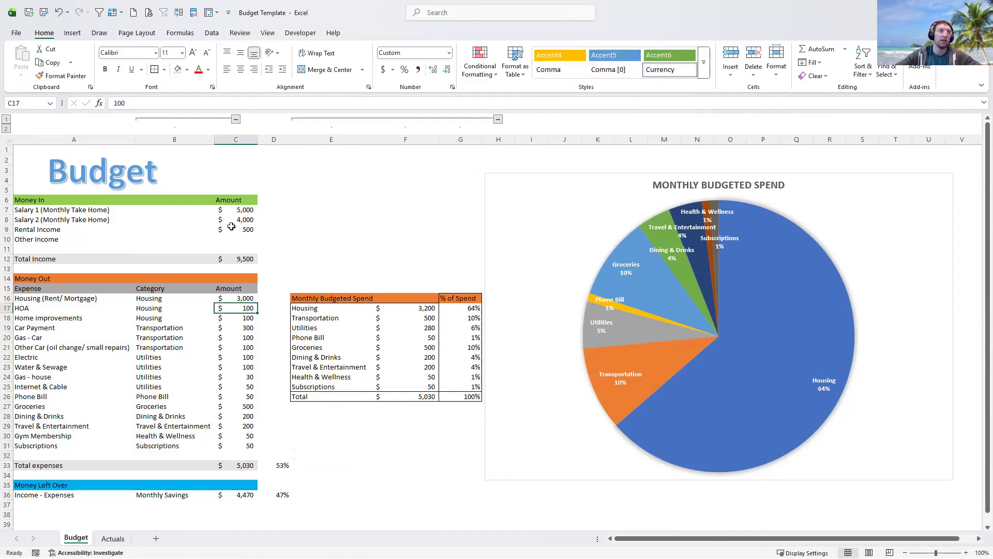
pyautogui.click(251, 357)
pyautogui.click(282, 279)
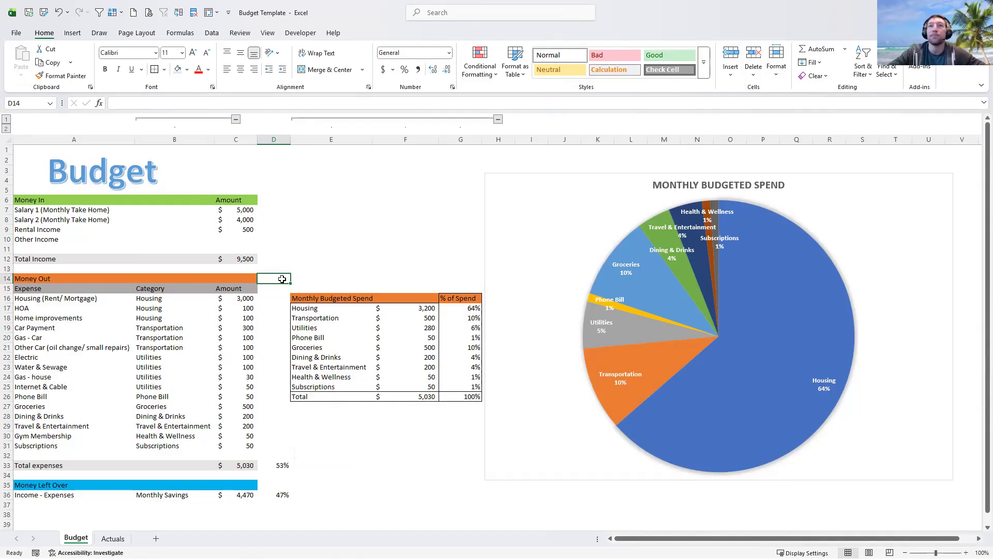
pyautogui.click(291, 426)
pyautogui.click(246, 495)
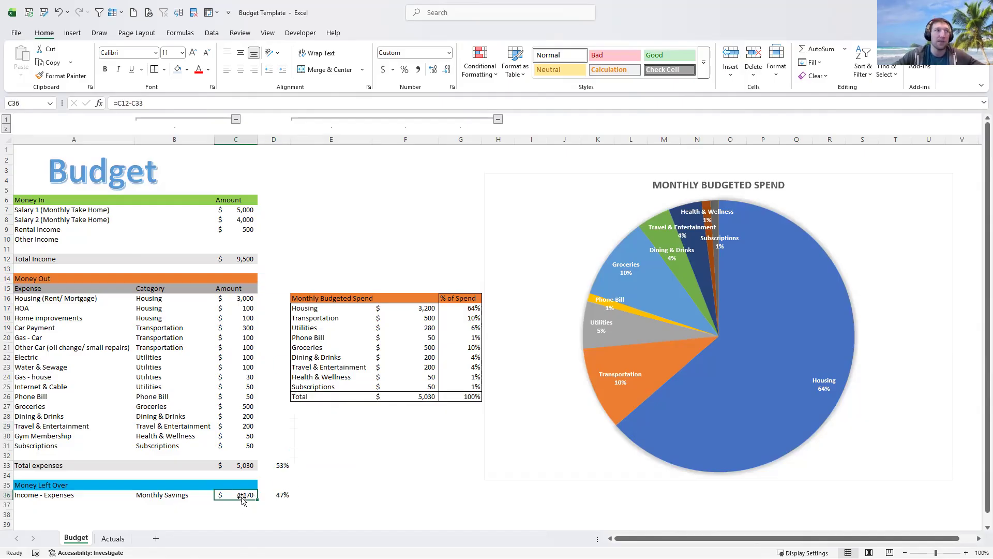
pyautogui.click(282, 494)
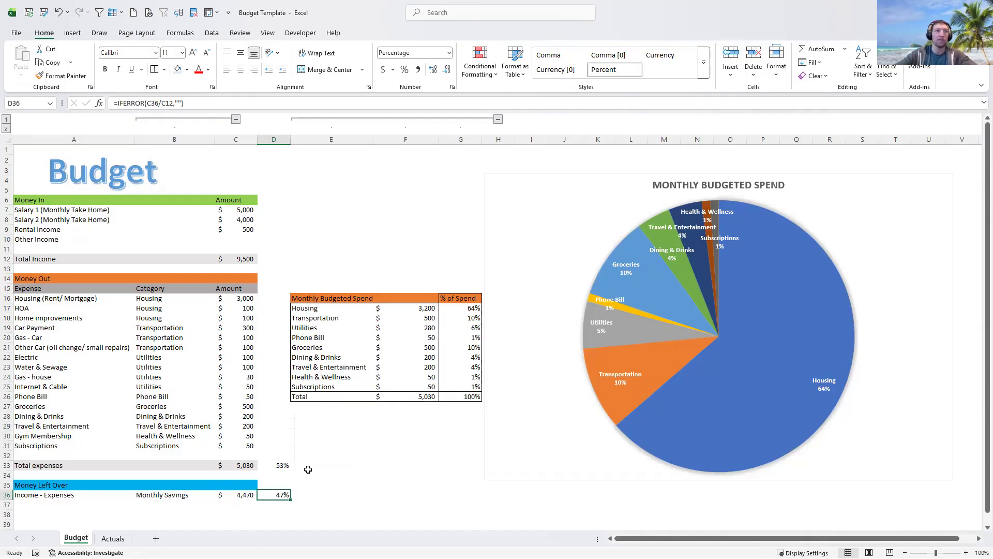
pyautogui.click(241, 496)
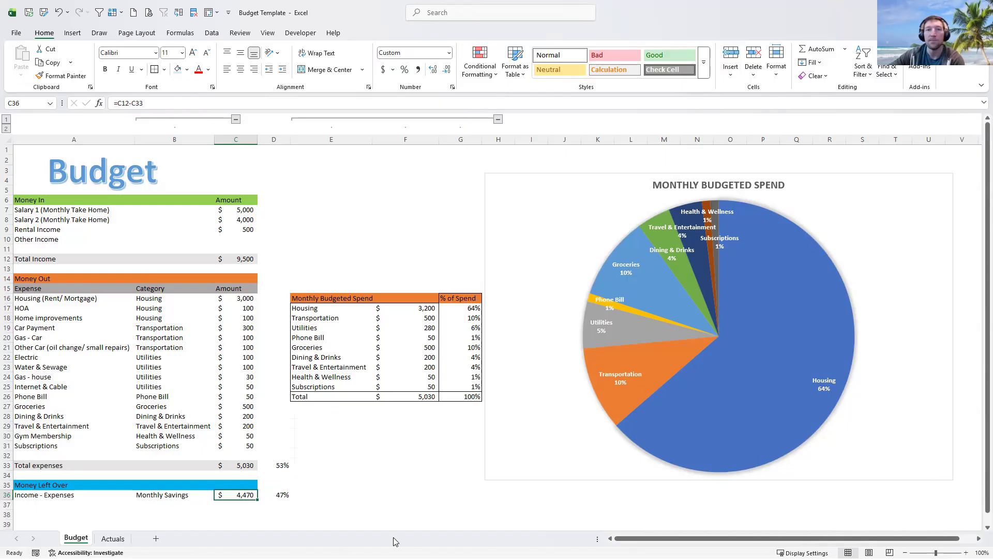
pyautogui.moveTo(398, 228); pyautogui.dragTo(398, 223)
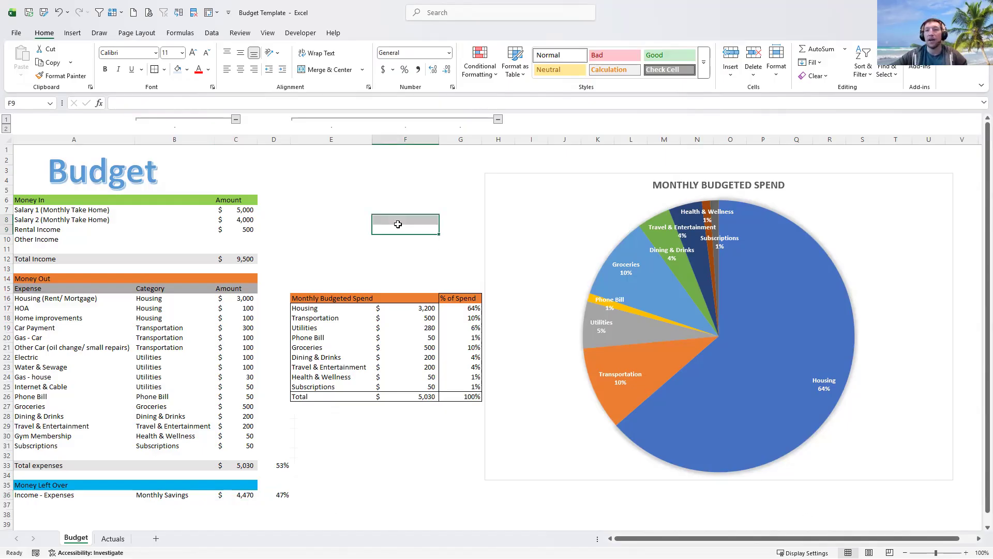